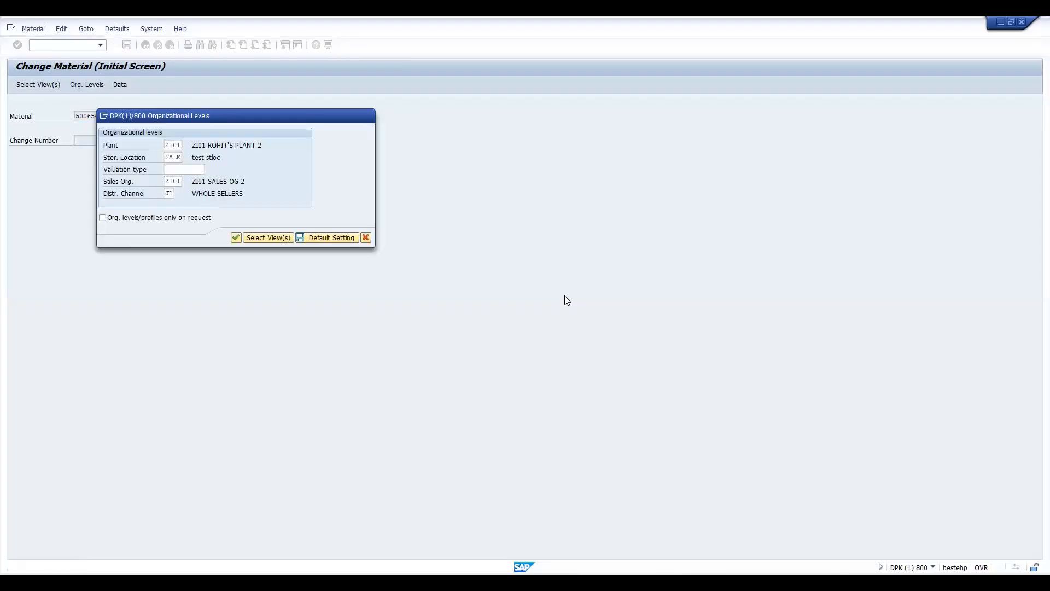
Open the material's first sales organization view for the chosen organizational levels and examine the distribution chain status fields
key(Return)
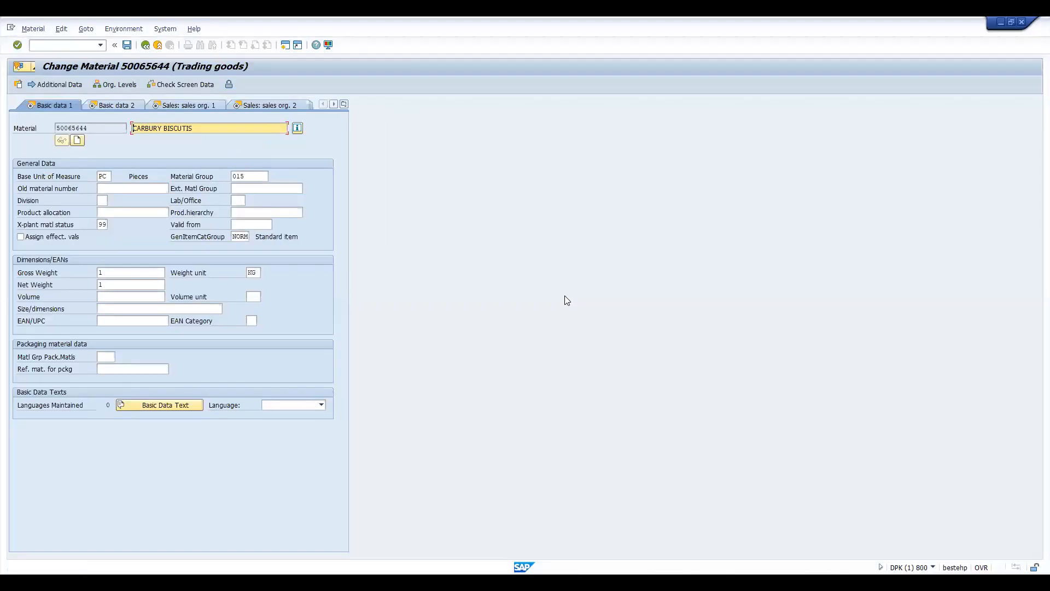
click(195, 109)
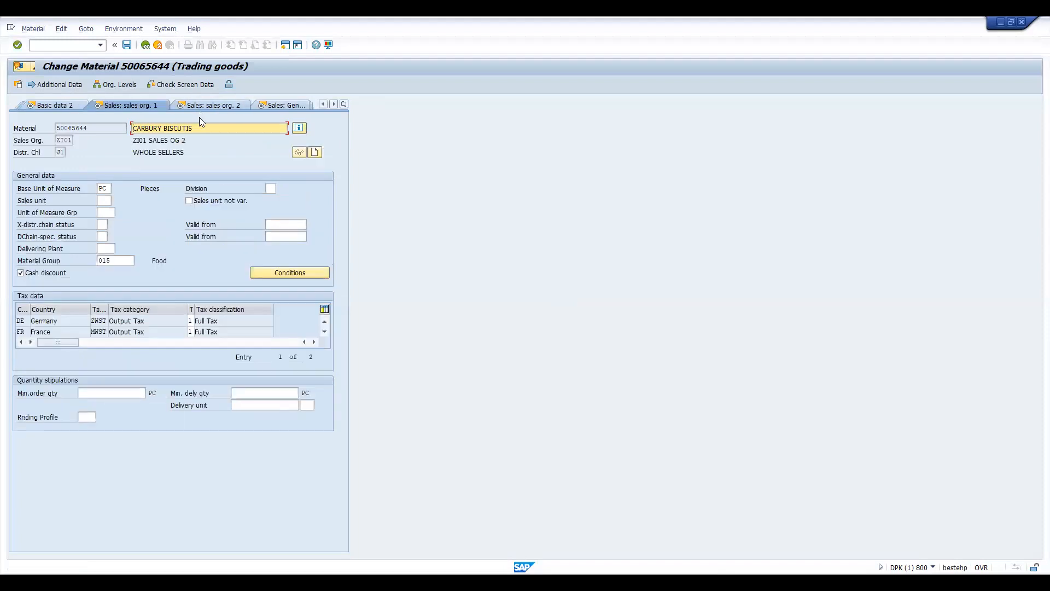
click(108, 222)
click(102, 237)
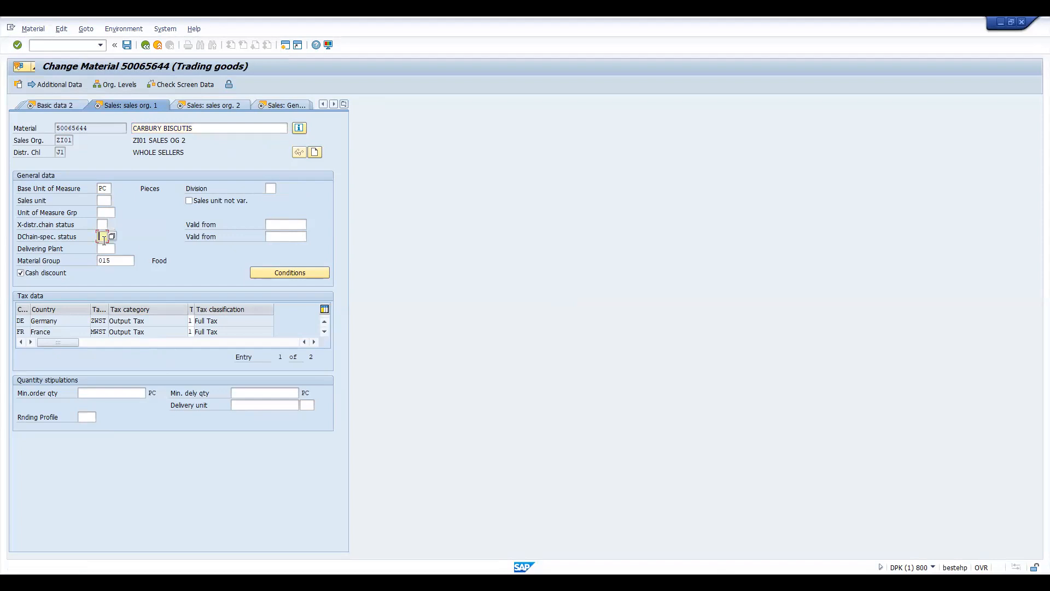
Leave the material master and start the sales order creation transaction VA01
click(53, 44)
text(/nm)
key(Return)
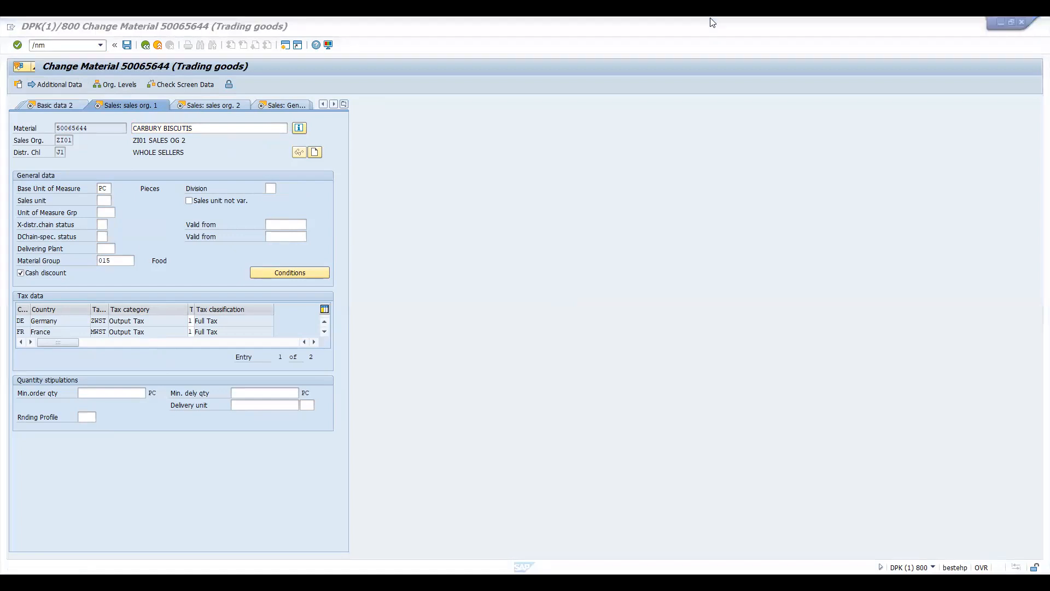
click(67, 42)
key(BackSpace)
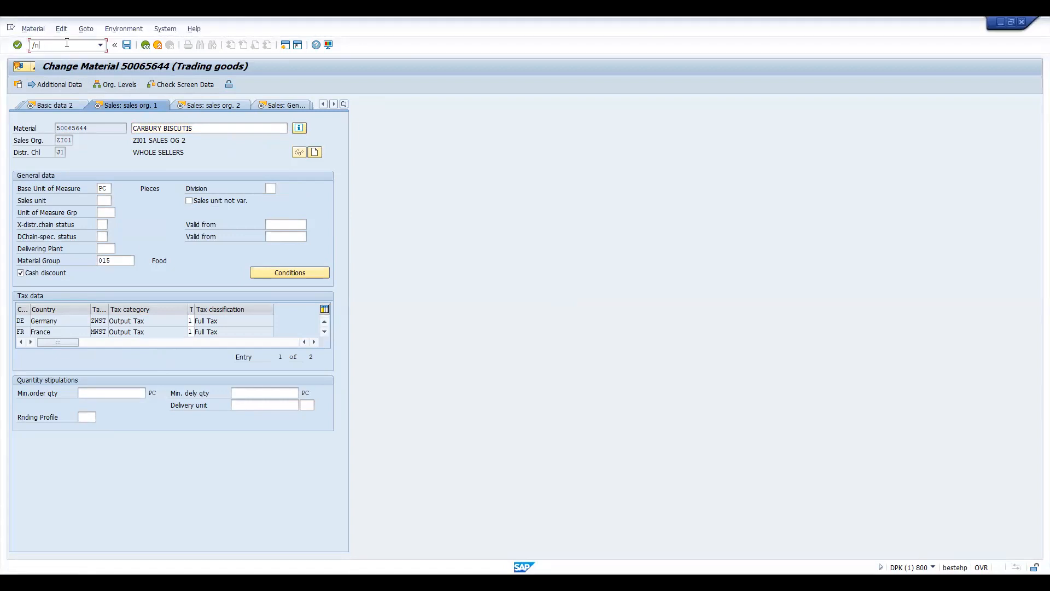
text(va01)
key(Return)
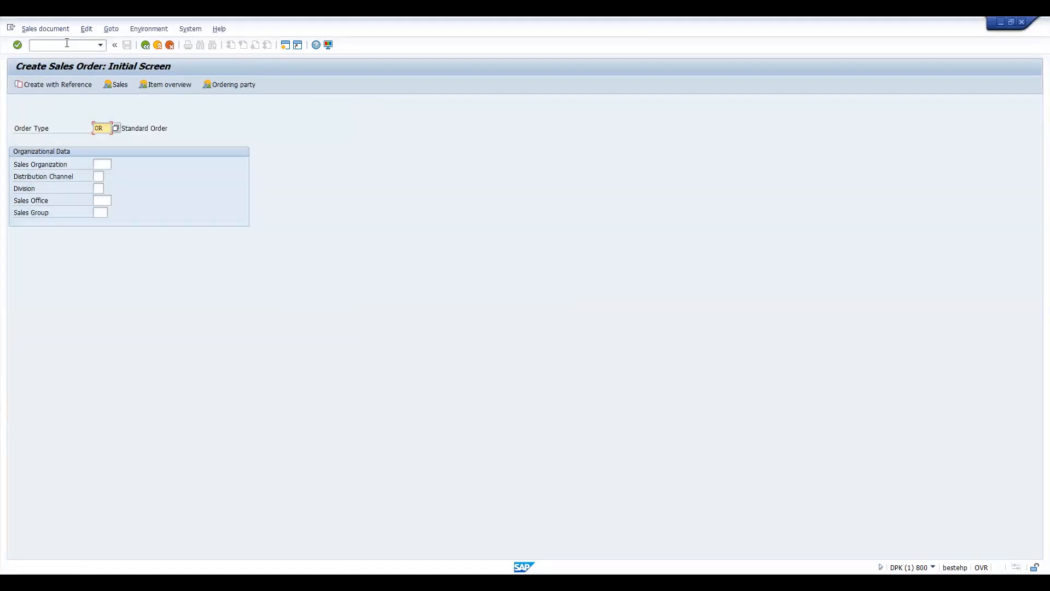
Begin a standard order of type OR for the sold-to party woods pvt ltd
key(Return)
key(BackSpace)
key(Down)
key(Return)
key(Return)
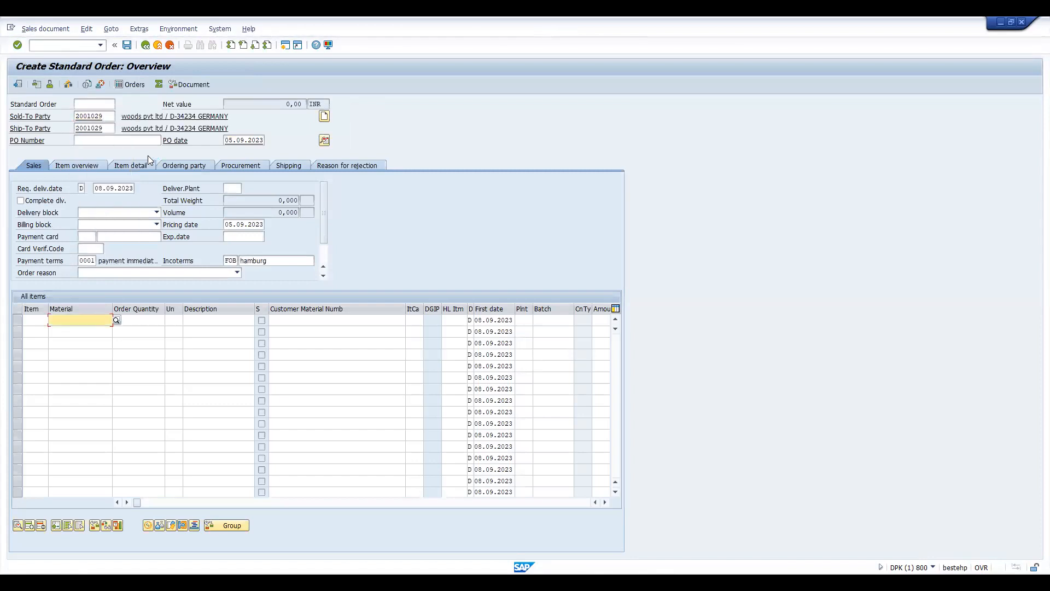
Add material 50065644 as the first order item with quantity 1
key(BackSpace)
key(Down)
key(Return)
key(Tab)
text(1)
key(Return)
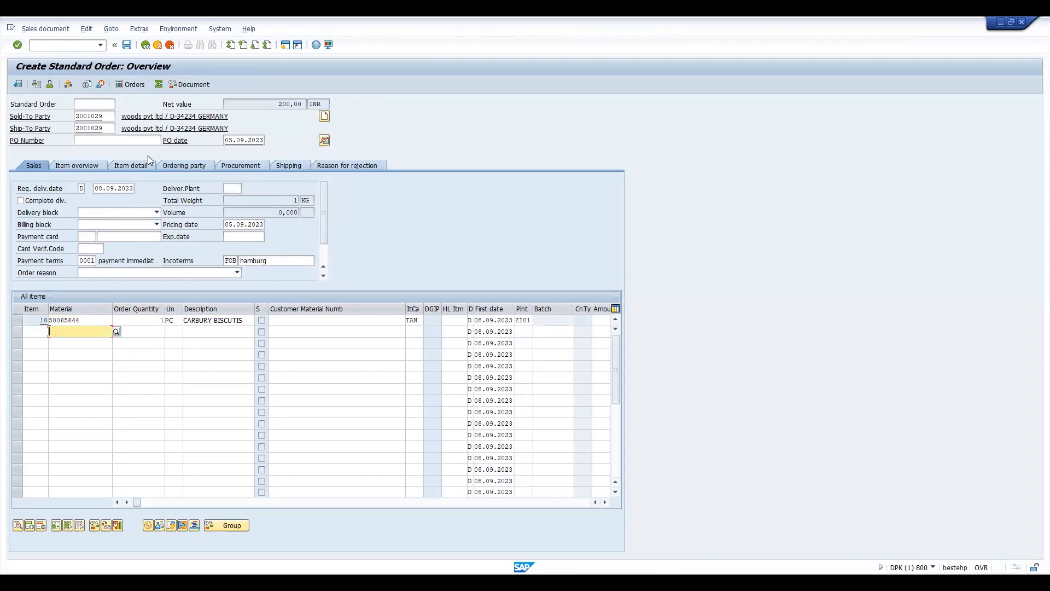
Switch to transaction MM02 and open material 50065644 at its first sales organization view
click(73, 45)
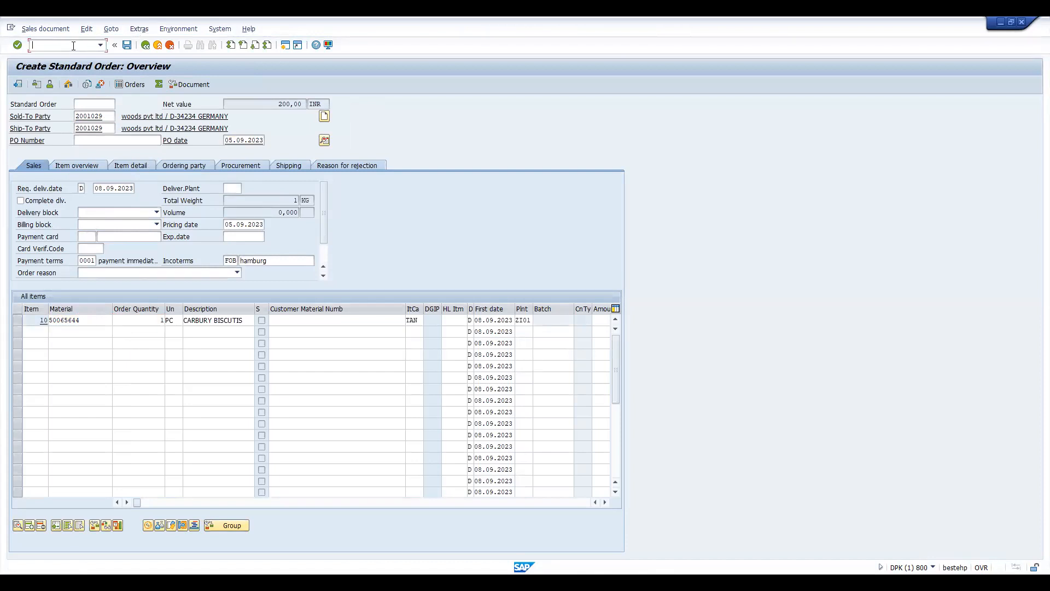
text(/nmm02)
key(Return)
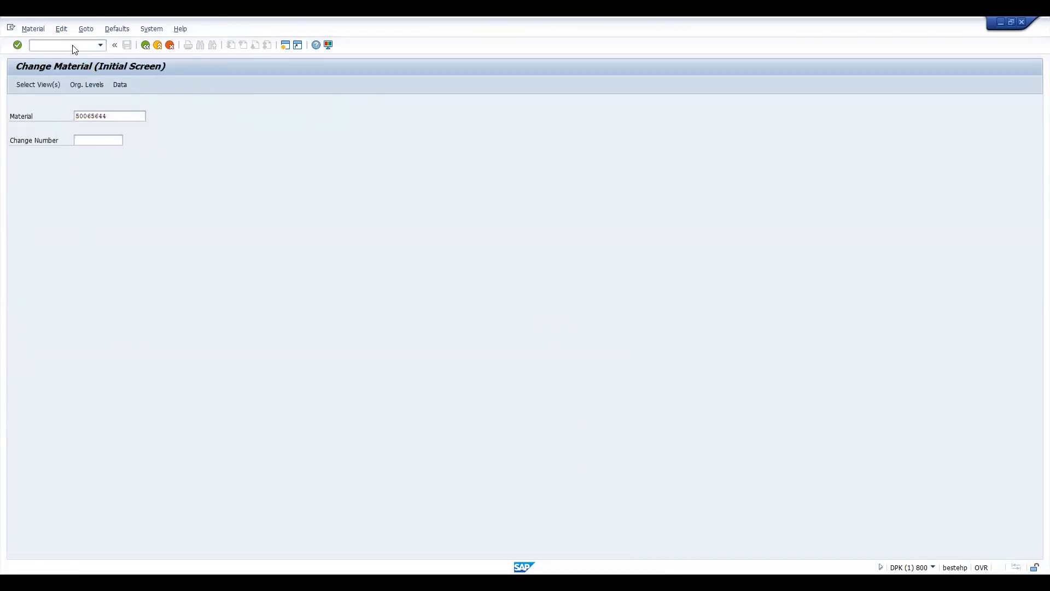
key(Return)
key(Return)
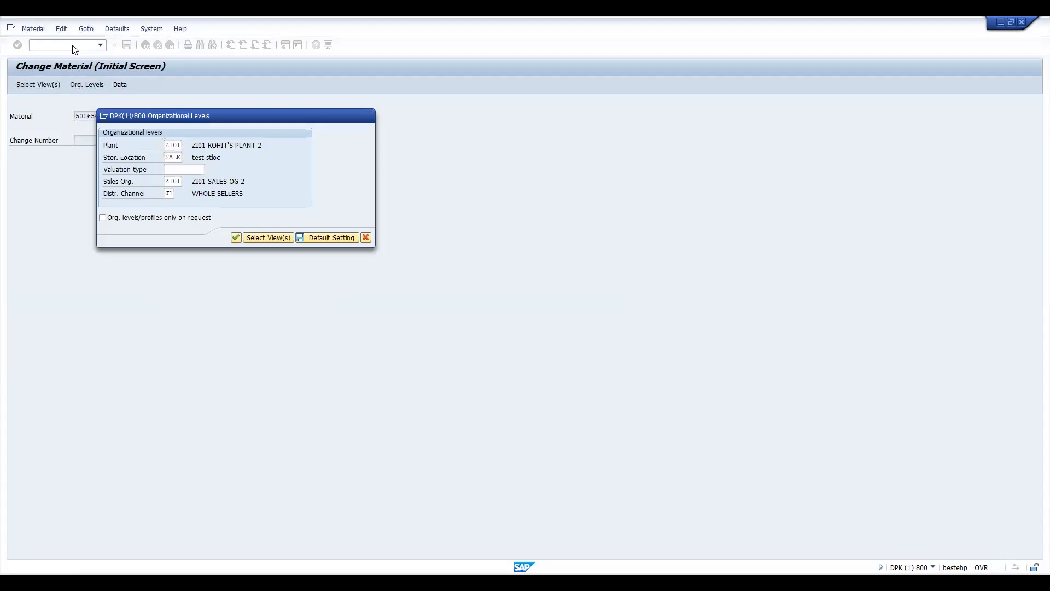
key(Return)
key(Return)
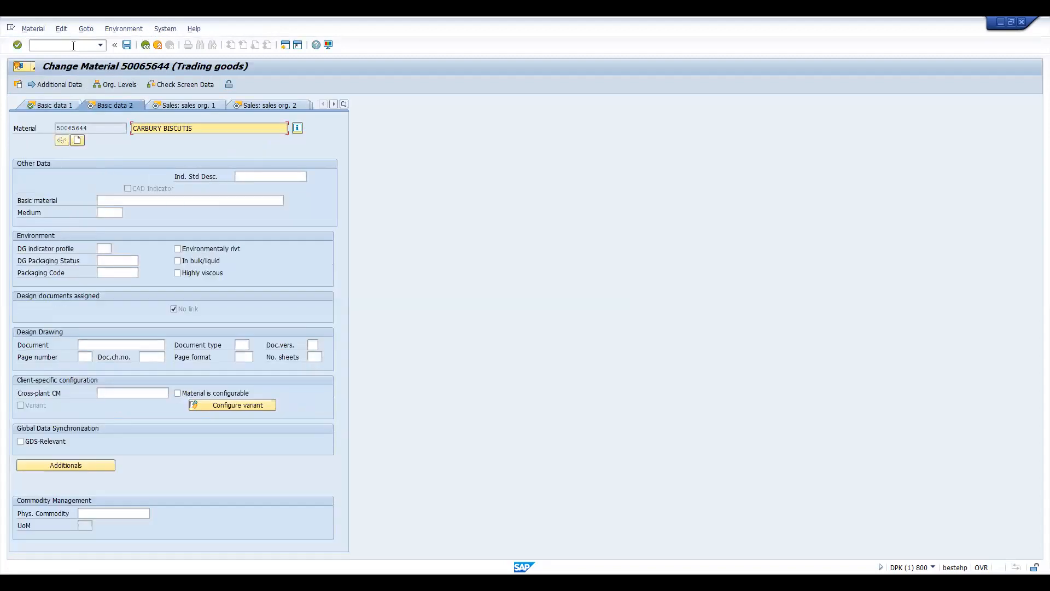
key(Return)
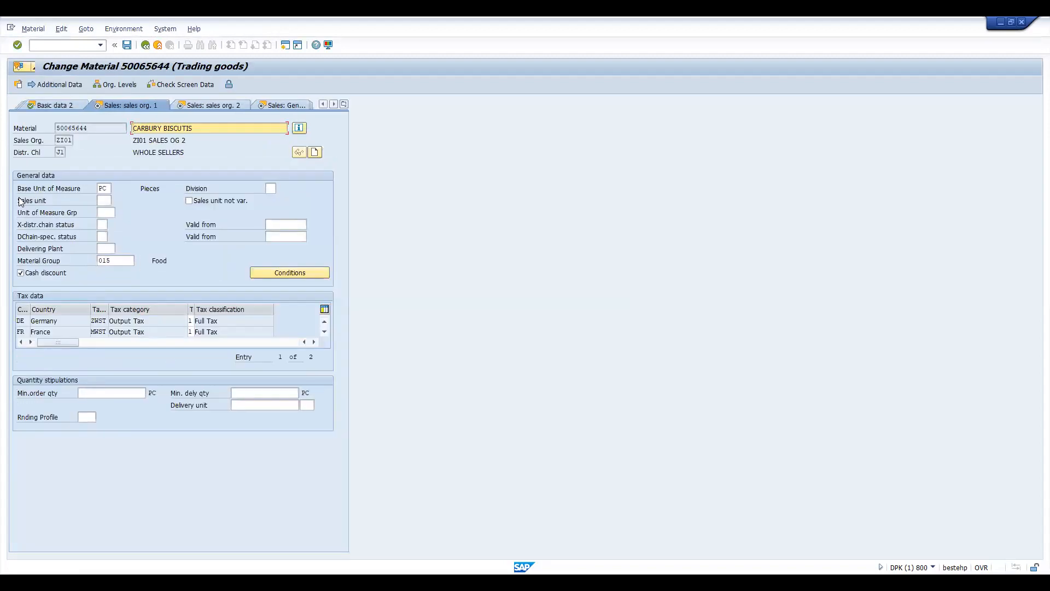
Set the cross-distribution-chain status of the material to 12, Sales not allowed
click(104, 225)
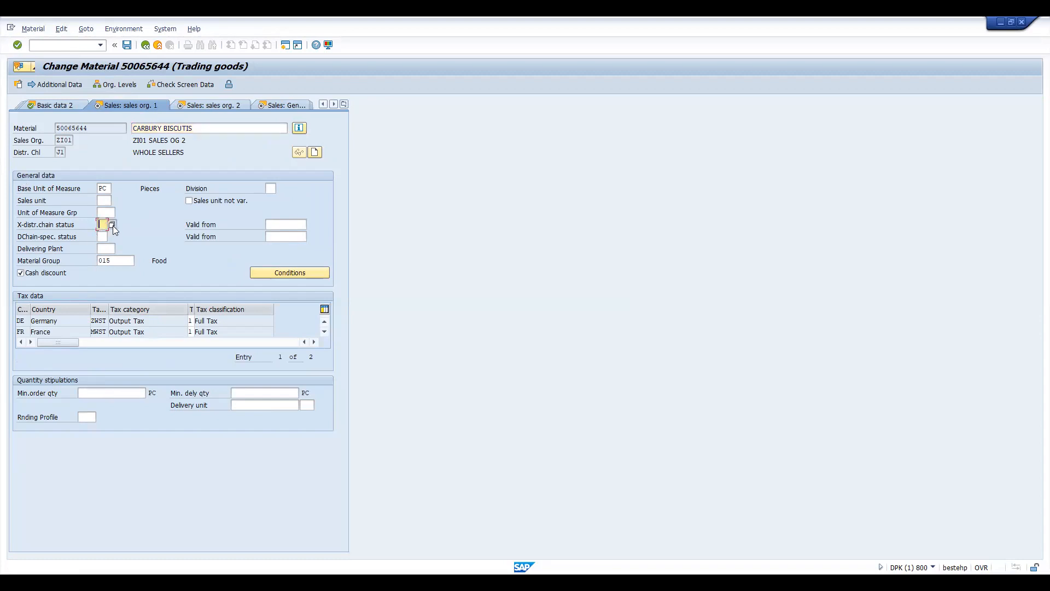
click(109, 224)
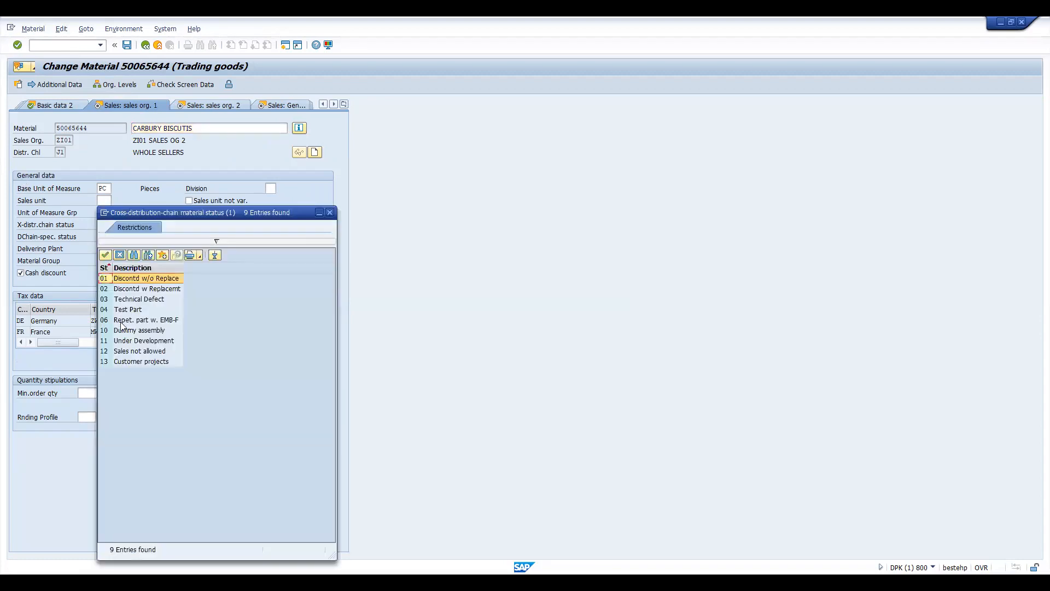
double_click(104, 351)
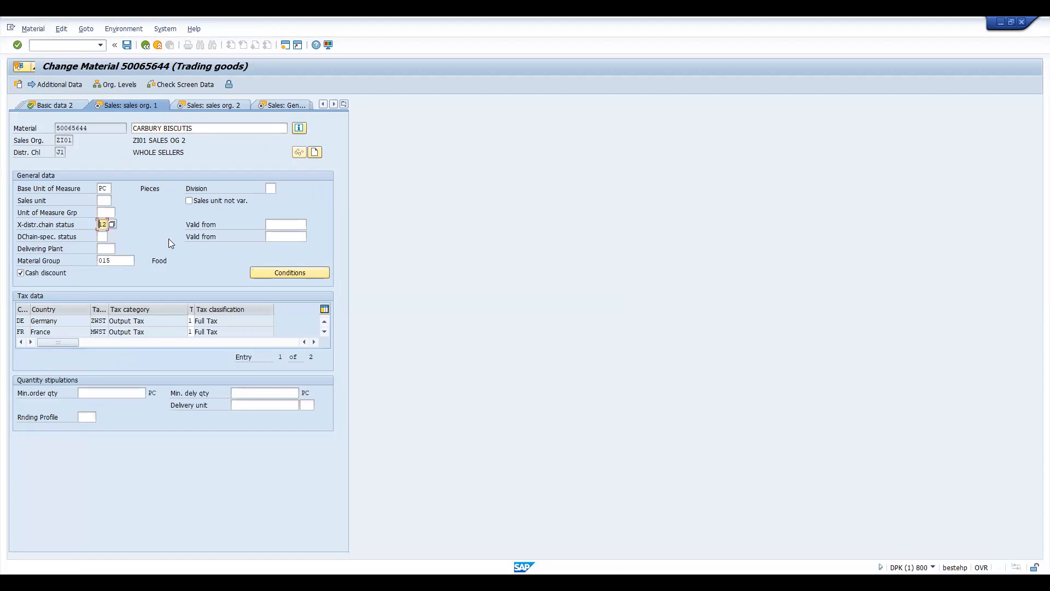
key(Return)
Set the valid-from date of the cross-distribution-chain status to 05.09.2023 and save the material
click(310, 224)
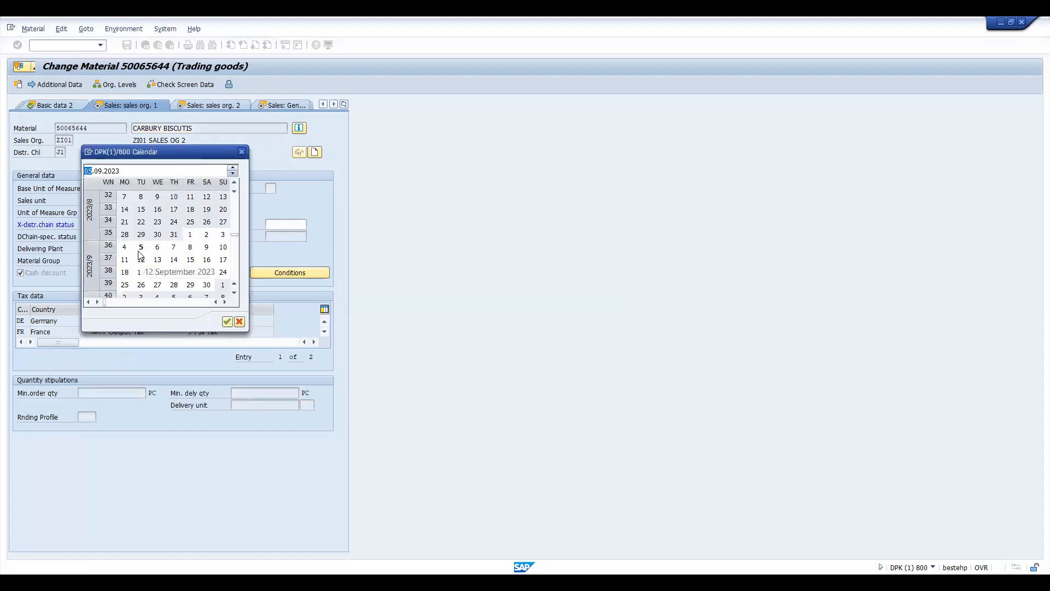
double_click(140, 247)
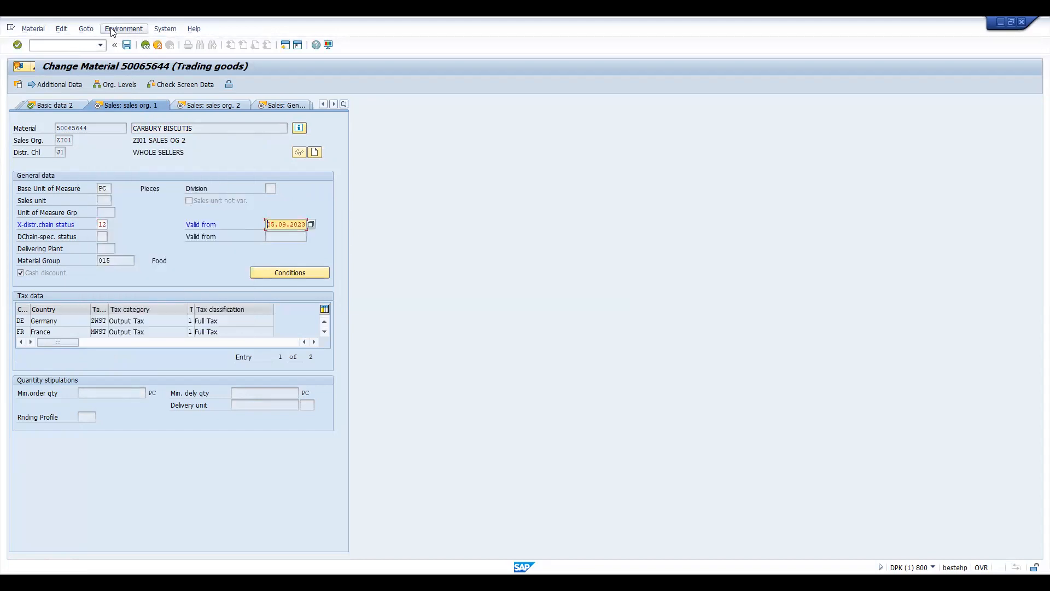
key(Return)
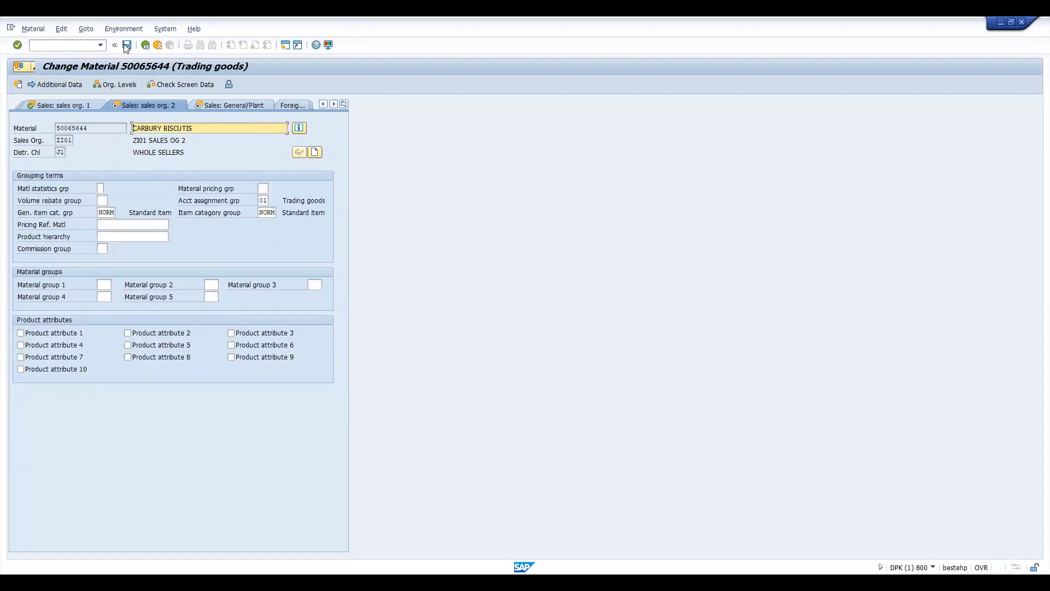
click(127, 46)
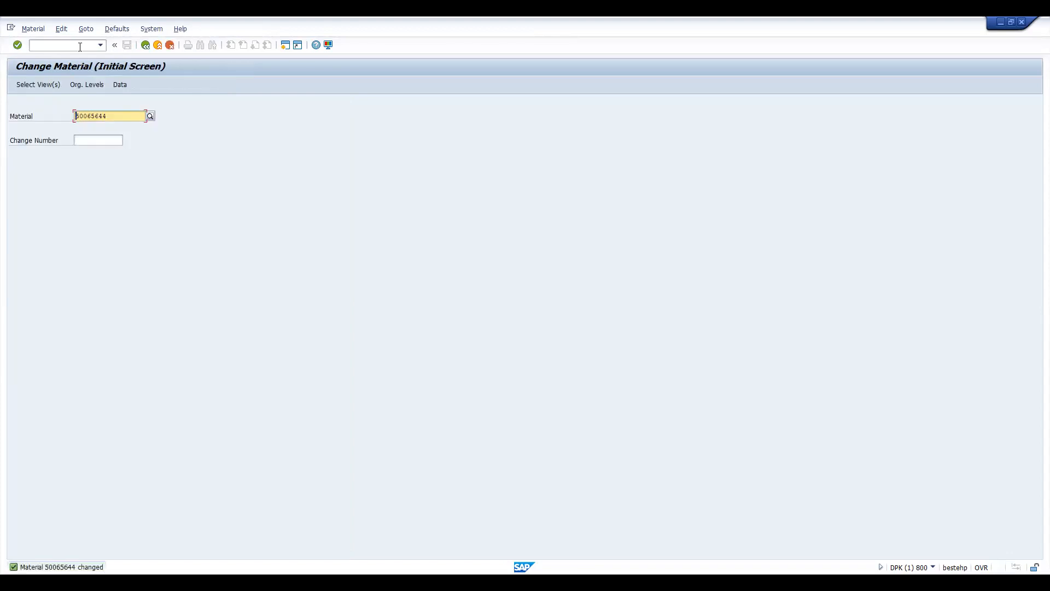
Start transaction VA01 and begin a new standard order for the sold-to party woods pvt ltd
text(/nva02)
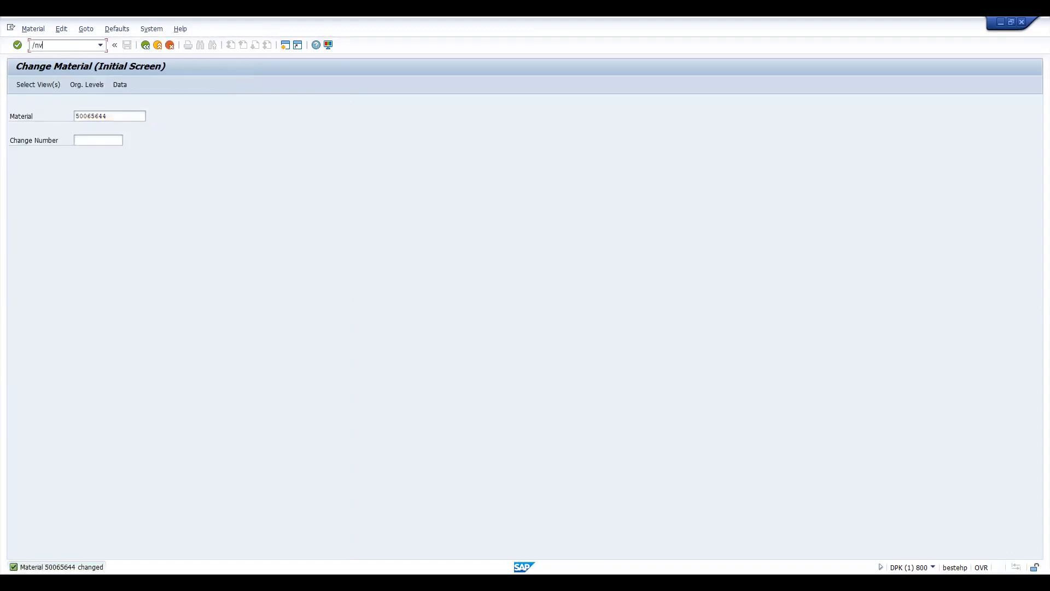
key(Return)
key(Return)
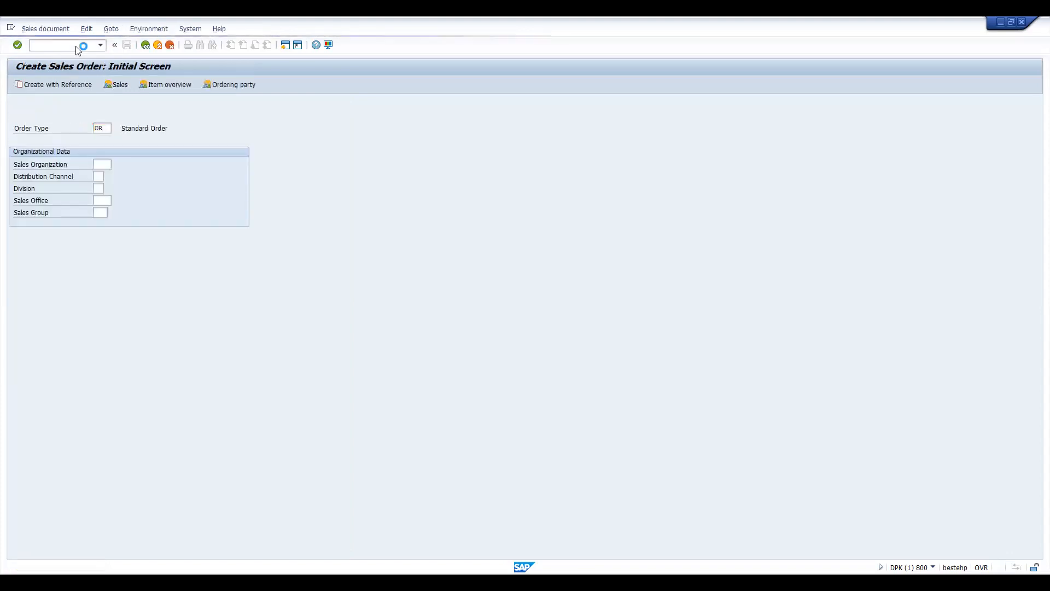
key(Down)
key(Return)
key(Return)
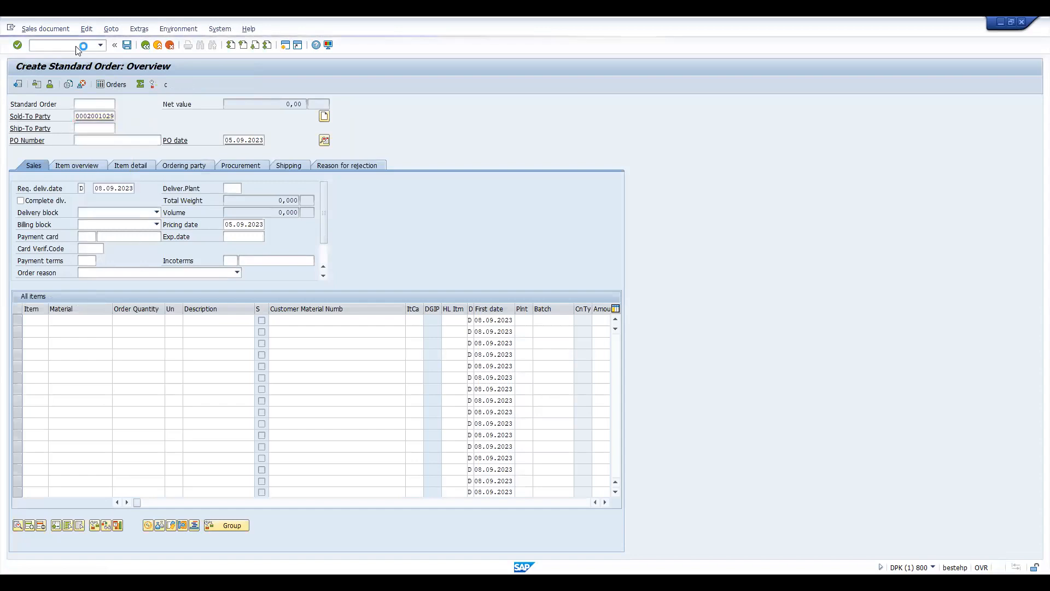
Try to add material 50065644 with quantity 1 to the new standard order
key(Return)
key(Tab)
text(1)
key(Return)
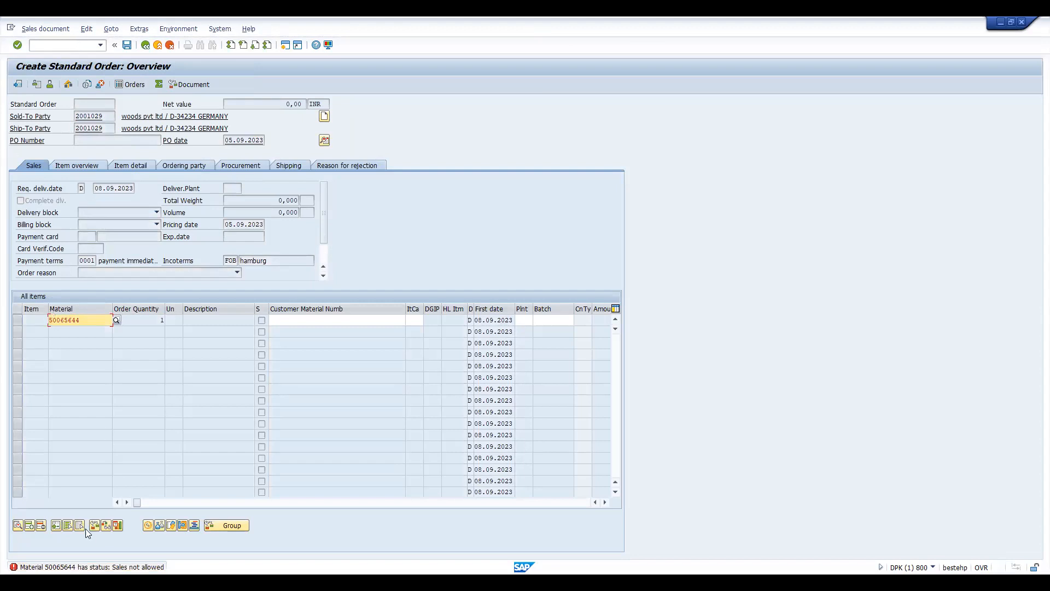
Return to transaction MM02 and reopen material 50065644 at its first sales organization view
click(62, 45)
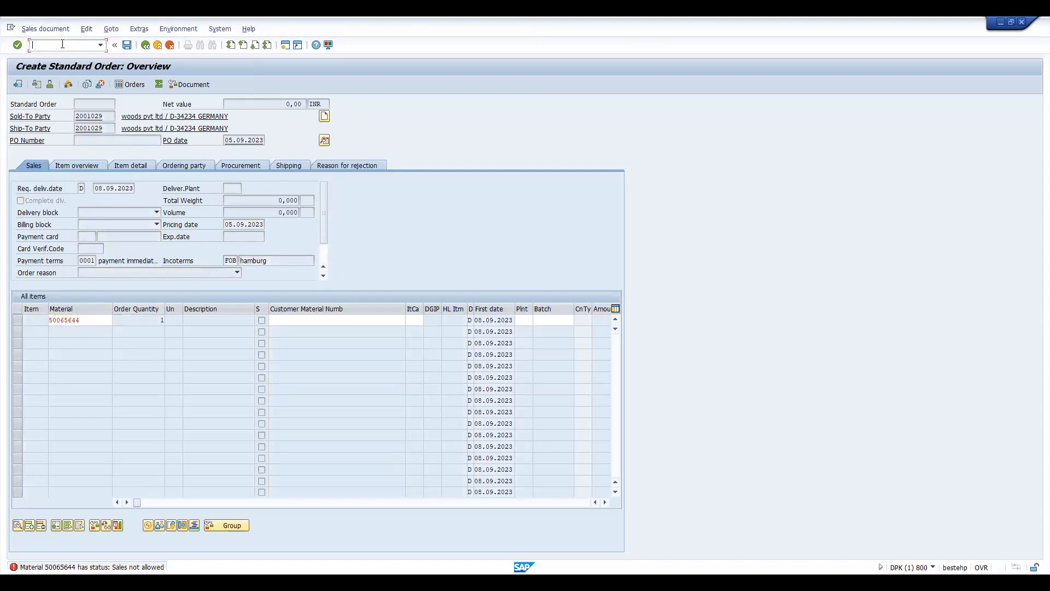
text(/nmm02)
key(Return)
key(Return)
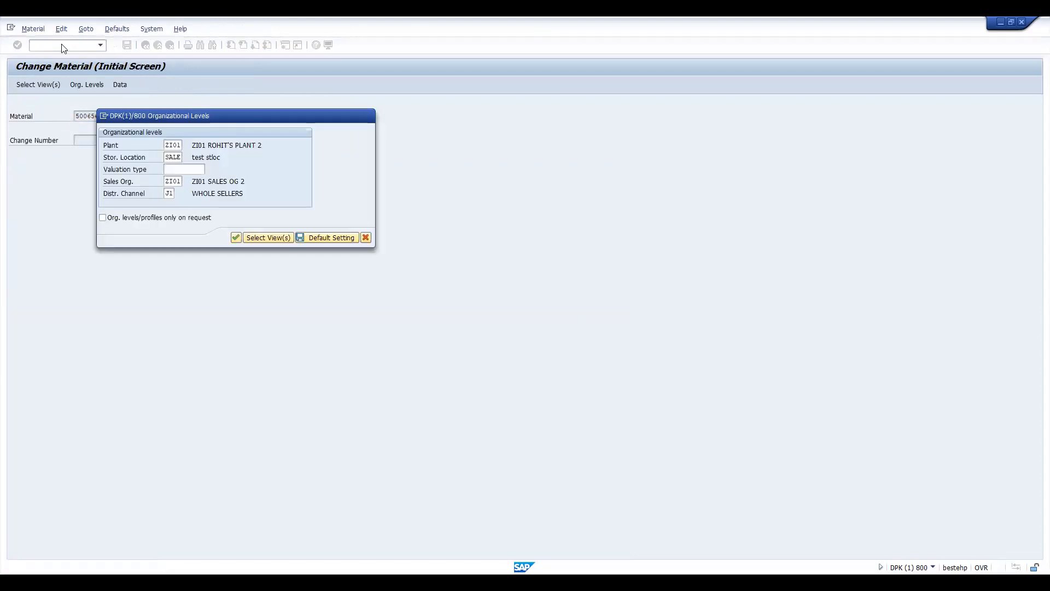
key(Return)
click(268, 105)
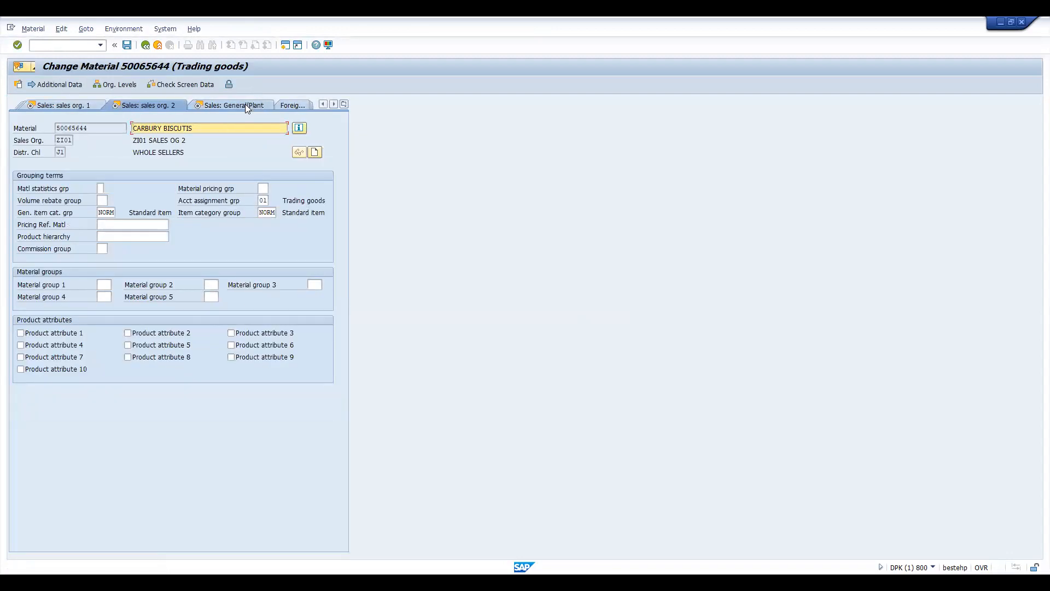
click(68, 107)
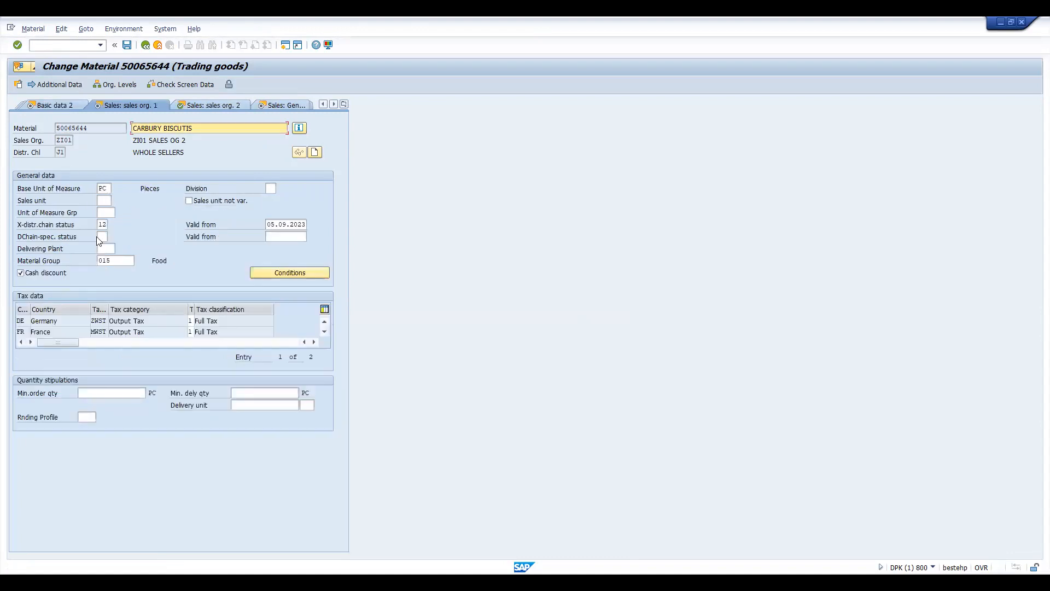
Clear the material's cross-distribution-chain status and its valid-from date
click(99, 224)
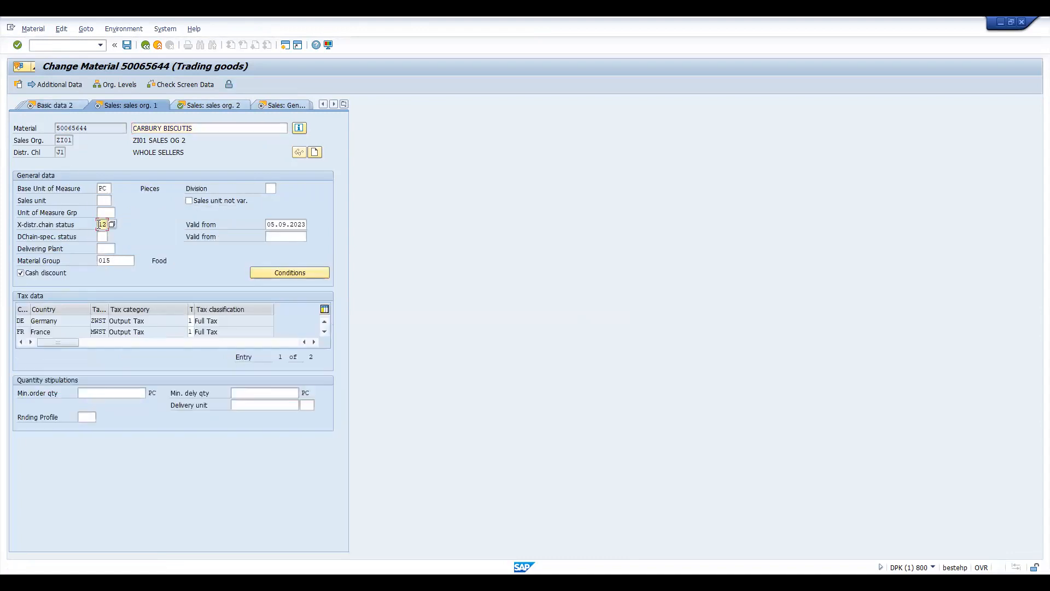
key(Tab)
key(Delete)
key(Delete)
key(Delete)
key(Delete)
key(Delete)
key(Delete)
key(Delete)
key(Delete)
key(Delete)
key(Delete)
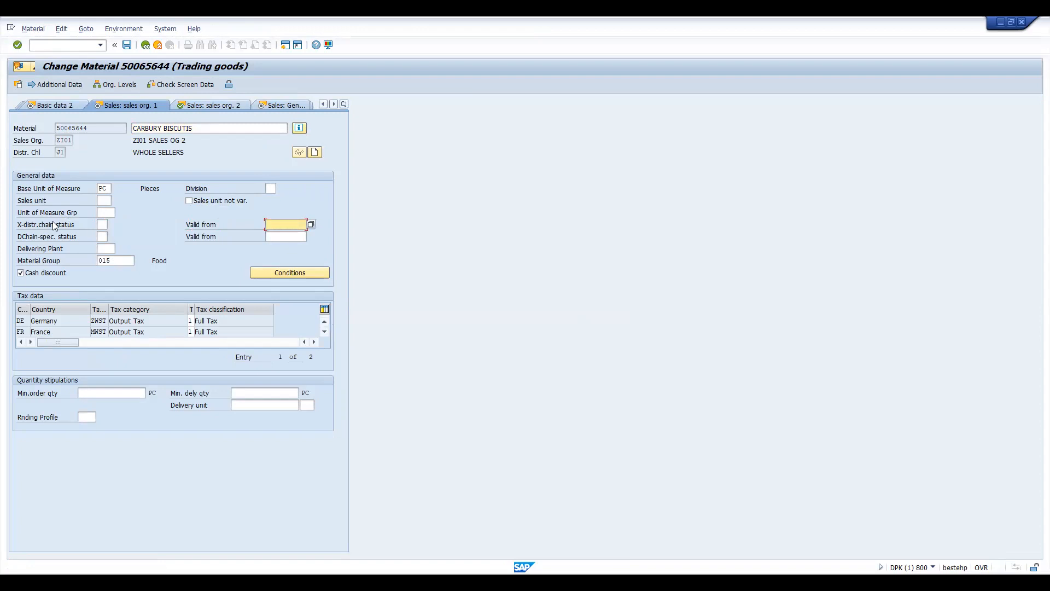
Set the distribution-chain-specific status to 03 Technical Defect, valid from 05.09.2023, and save the material
click(102, 237)
click(112, 236)
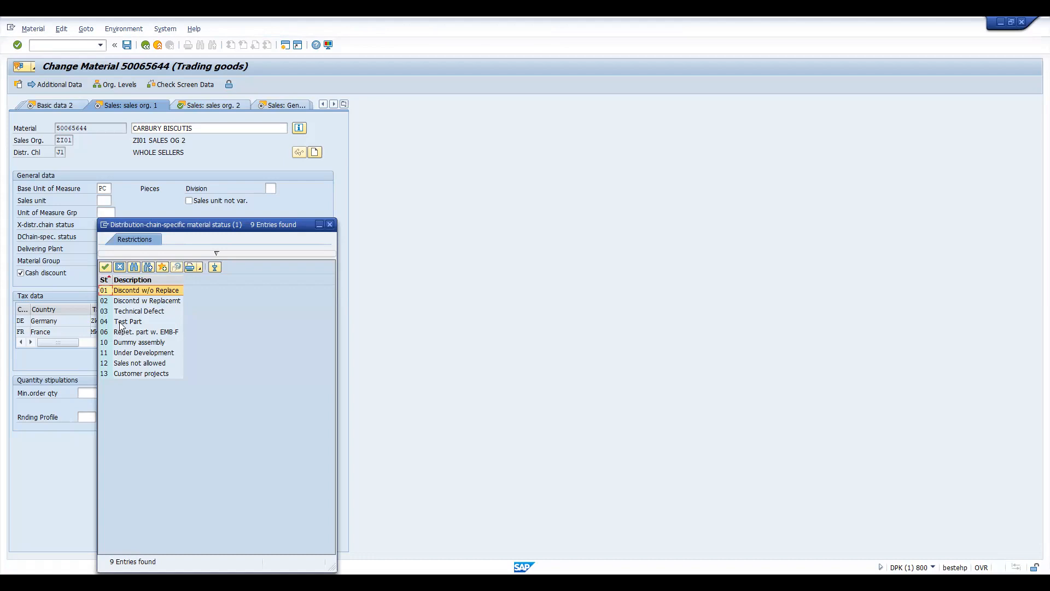
double_click(120, 316)
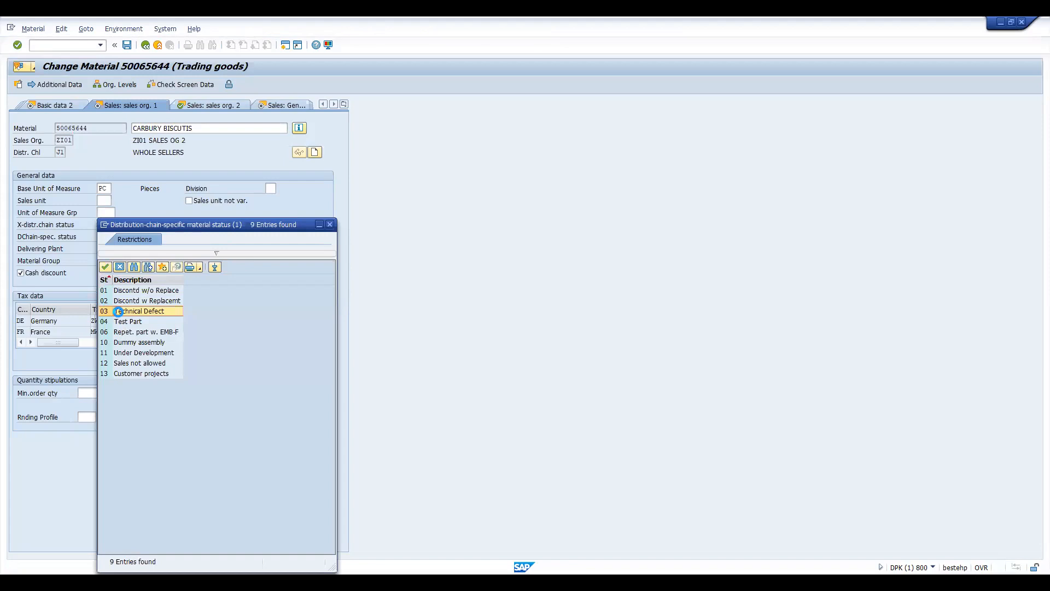
click(282, 239)
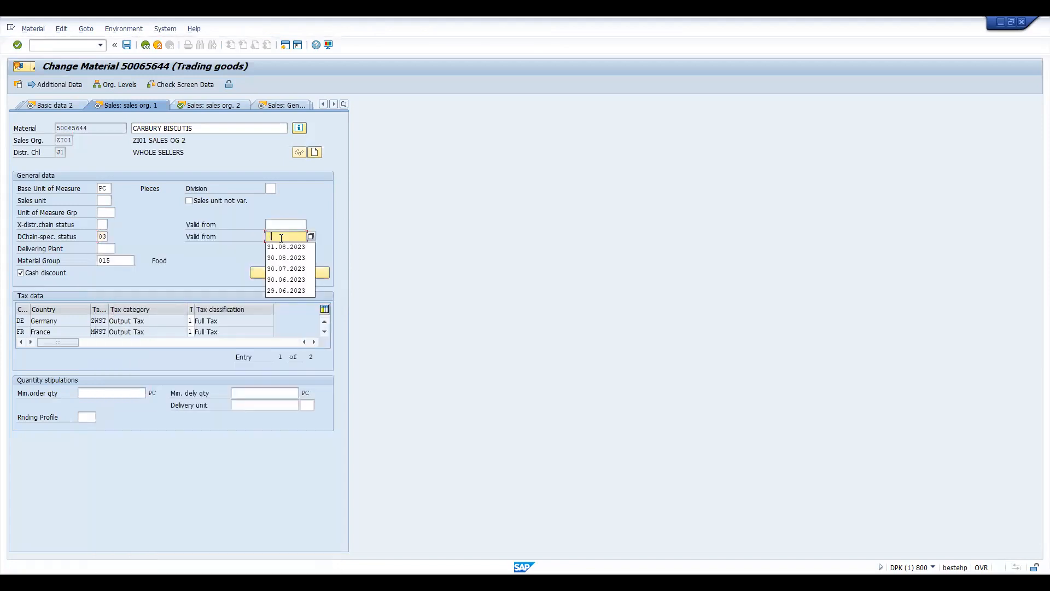
click(311, 236)
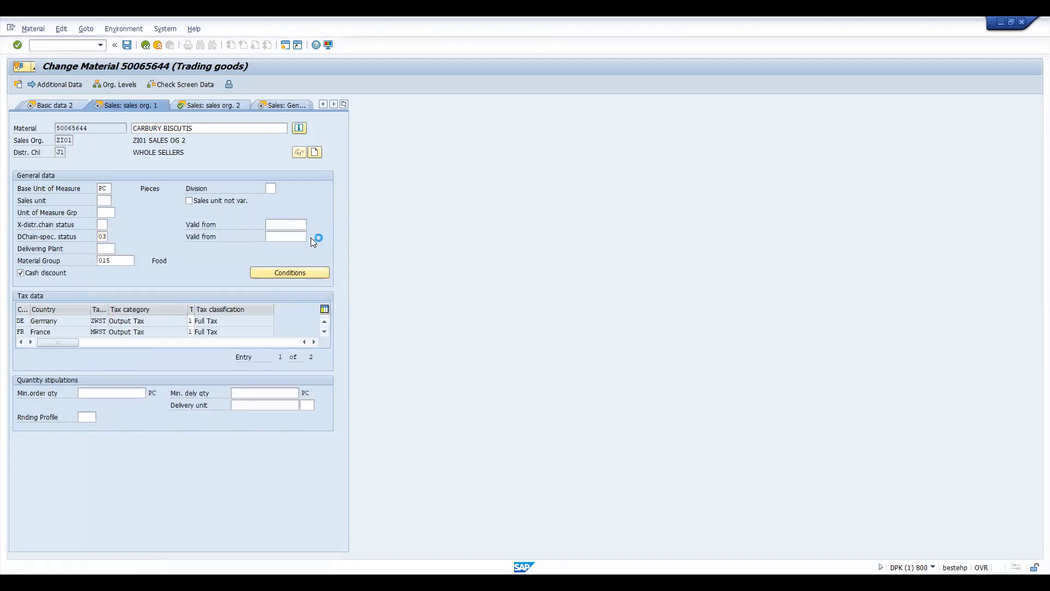
double_click(142, 248)
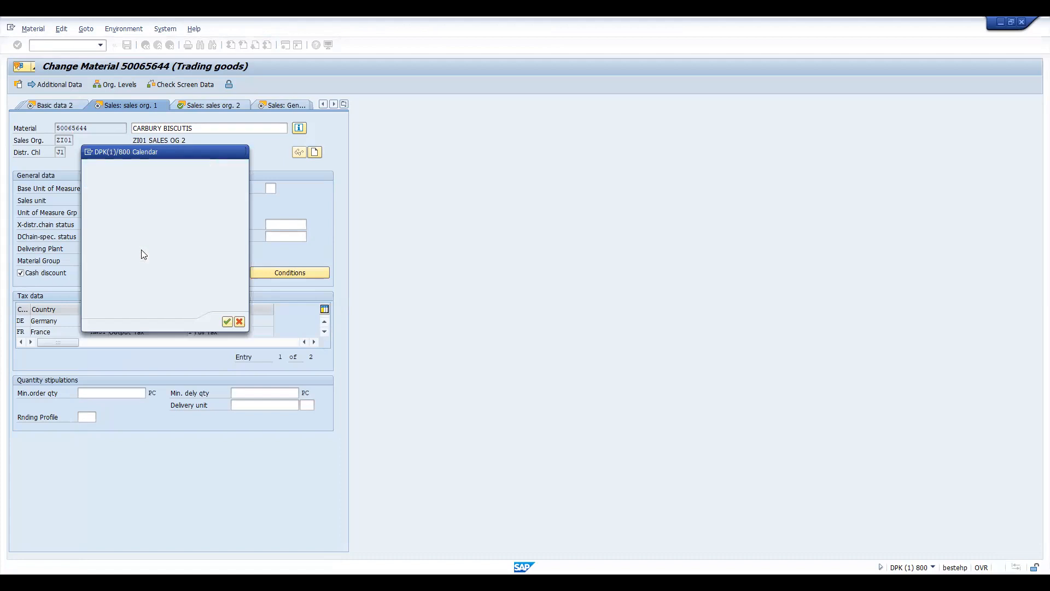
click(127, 45)
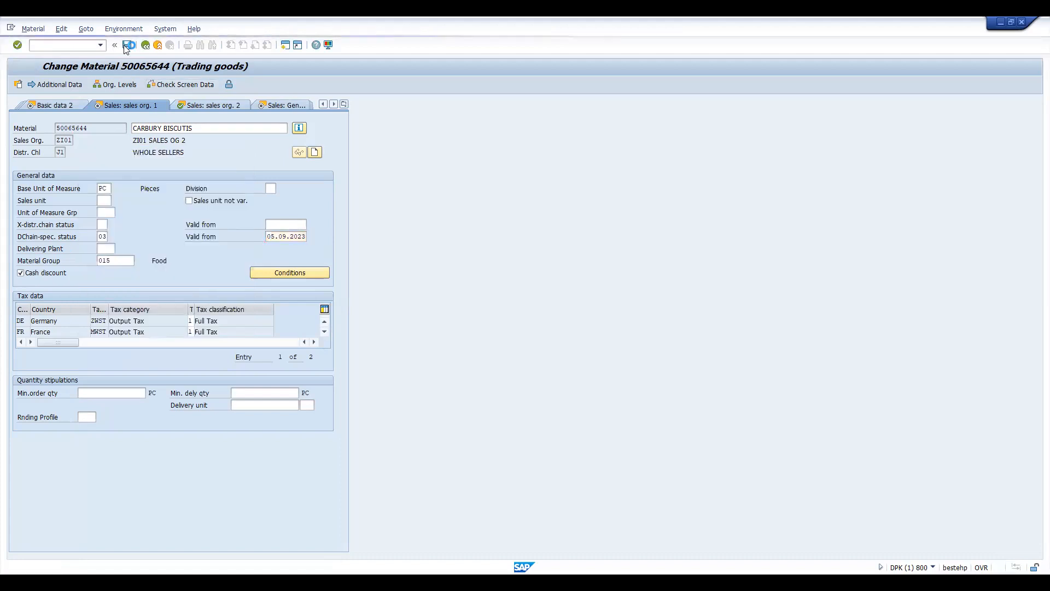
Start transaction VA01 and open a new standard order for the sold-to party woods pvt ltd
click(73, 45)
text(/nva01)
key(Return)
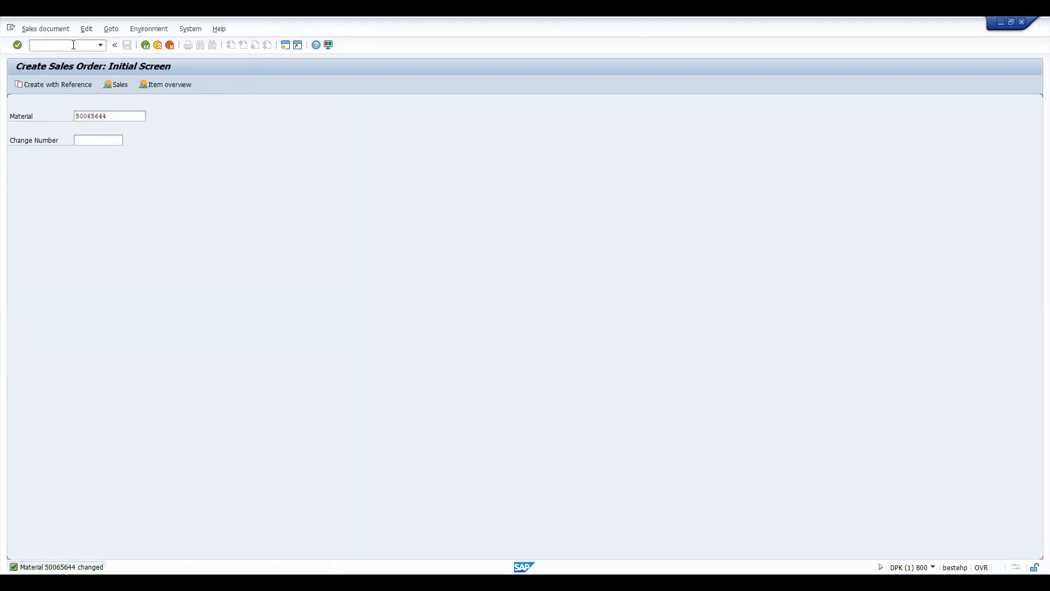
key(Return)
text(0002001029)
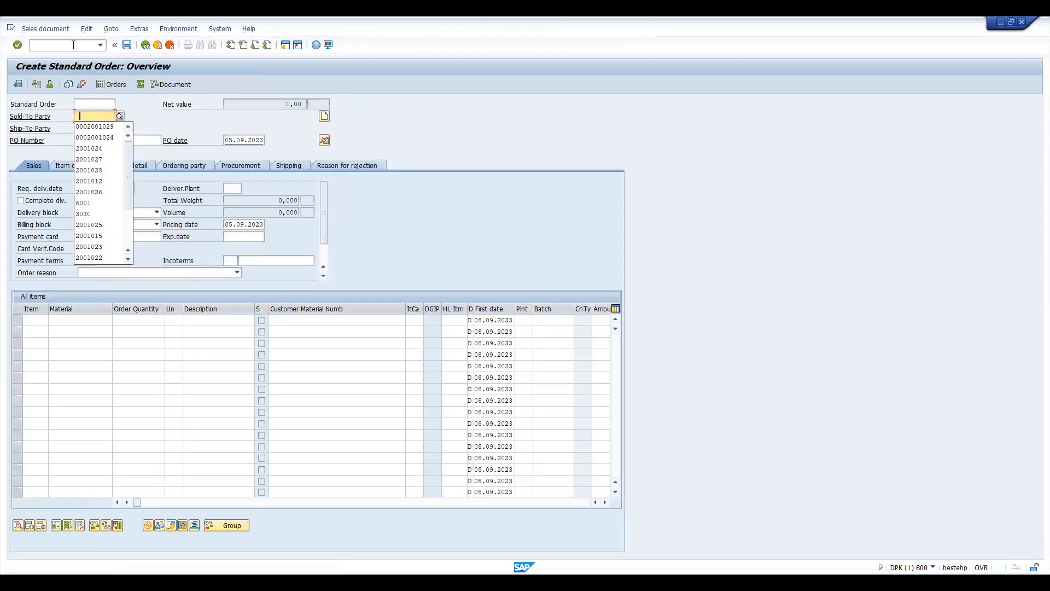
key(Return)
Try to enter material 50065644 with quantity 1 as the first order item
key(Down)
key(Return)
key(Tab)
text(1)
key(Return)
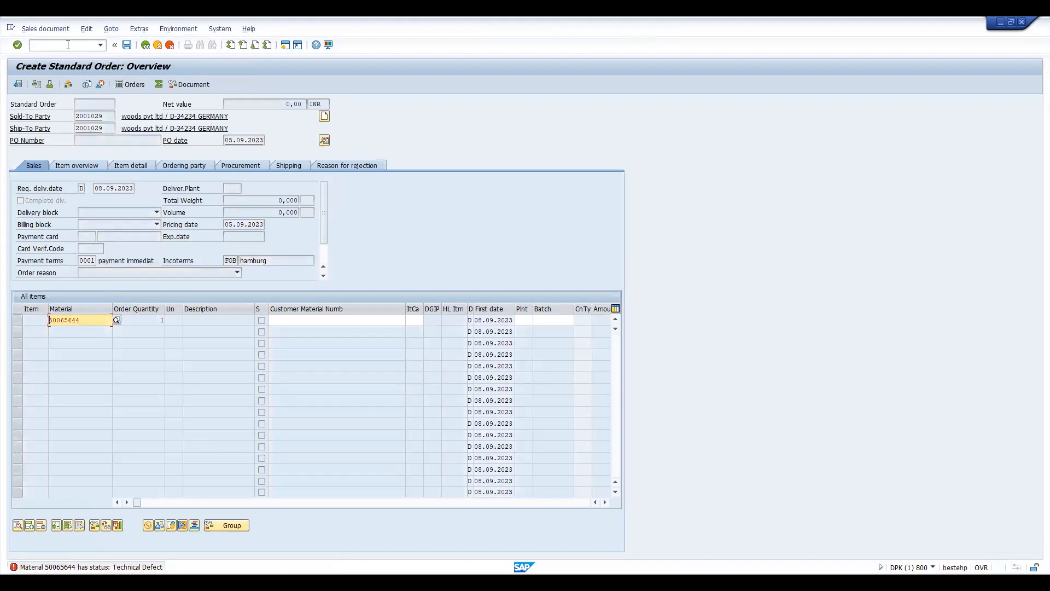
Go back to transaction MM02 and open material 50065644 at its first sales organization view
click(70, 46)
text(/nmm02)
key(Return)
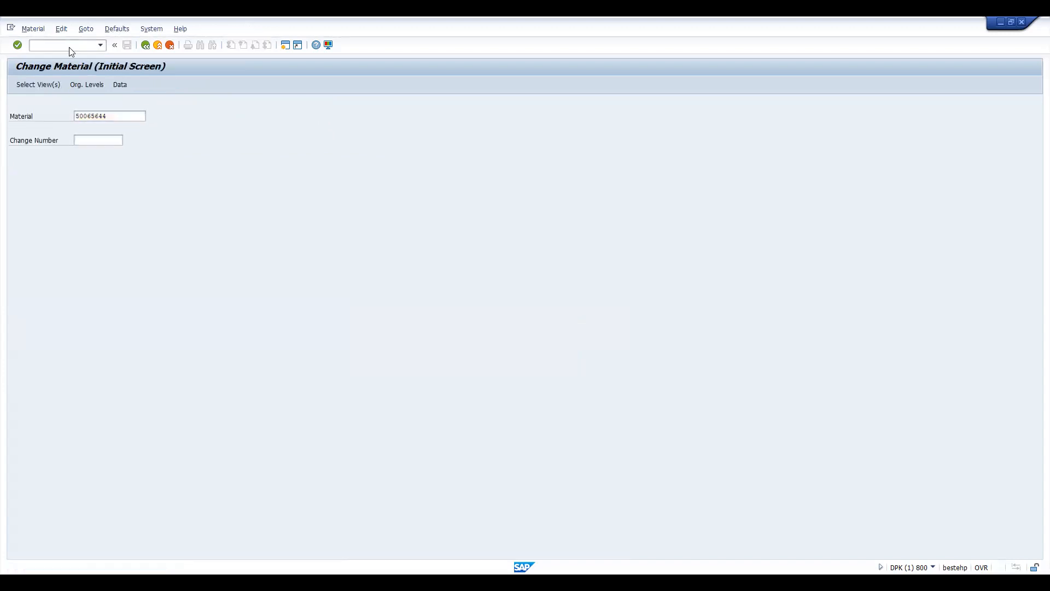
key(Return)
key(Return)
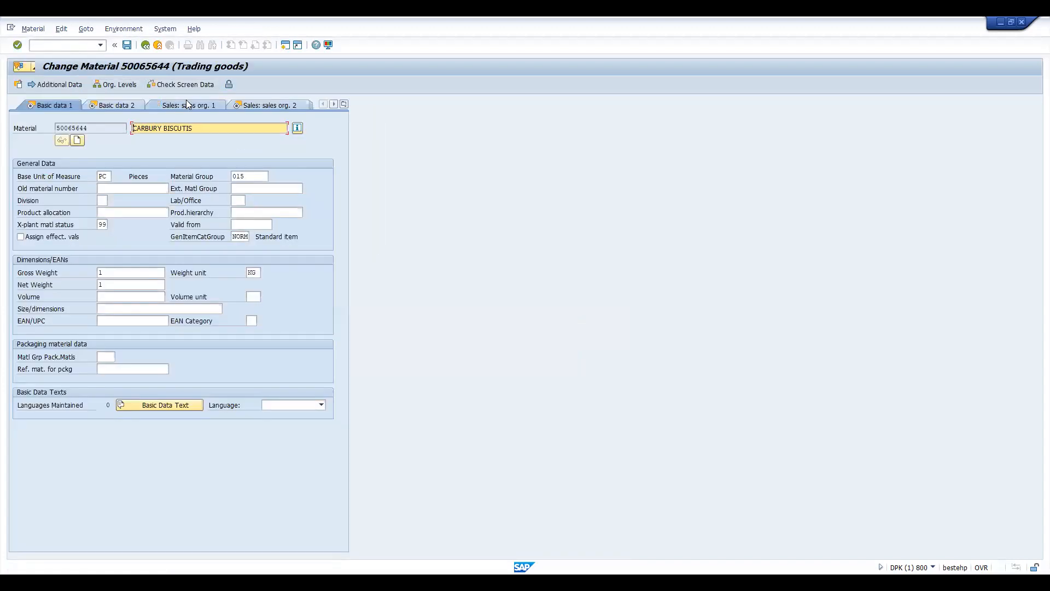
click(187, 104)
Examine the available distribution-chain-specific material statuses in the value list, leaving it without choosing one
click(106, 236)
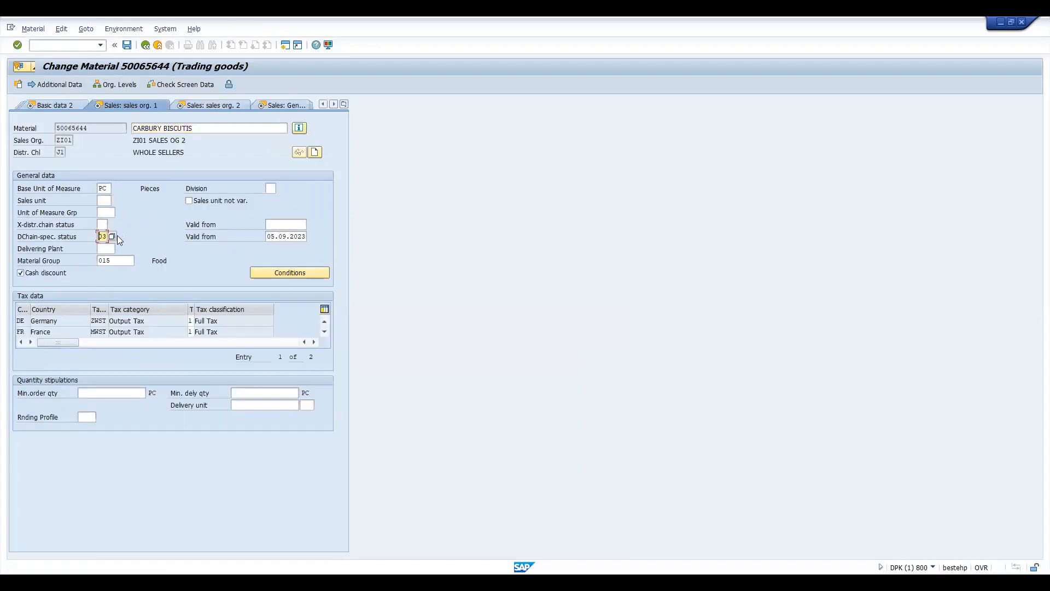
click(98, 236)
text(07)
key(Return)
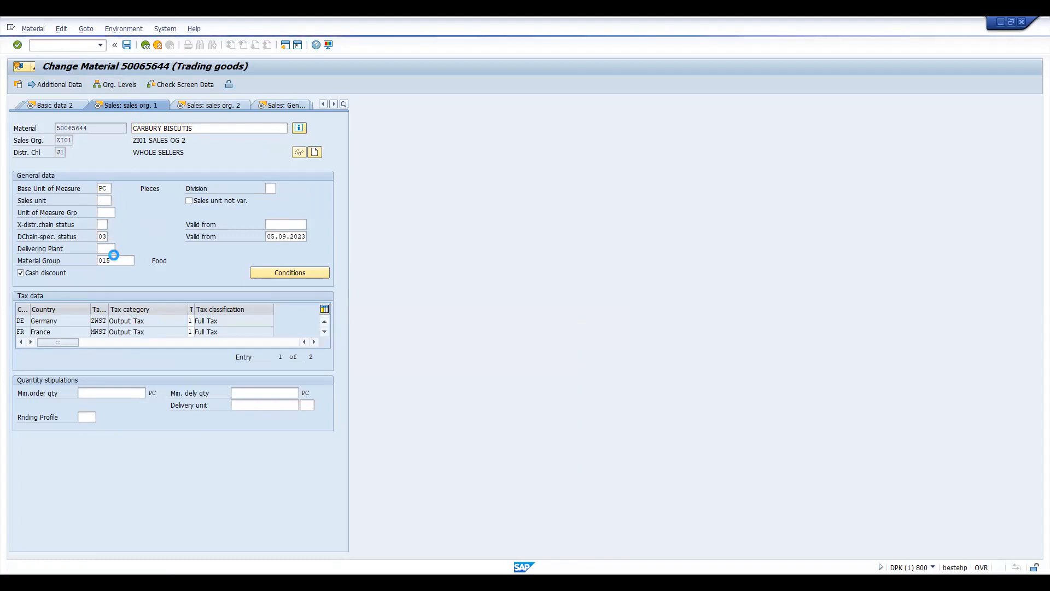
click(124, 327)
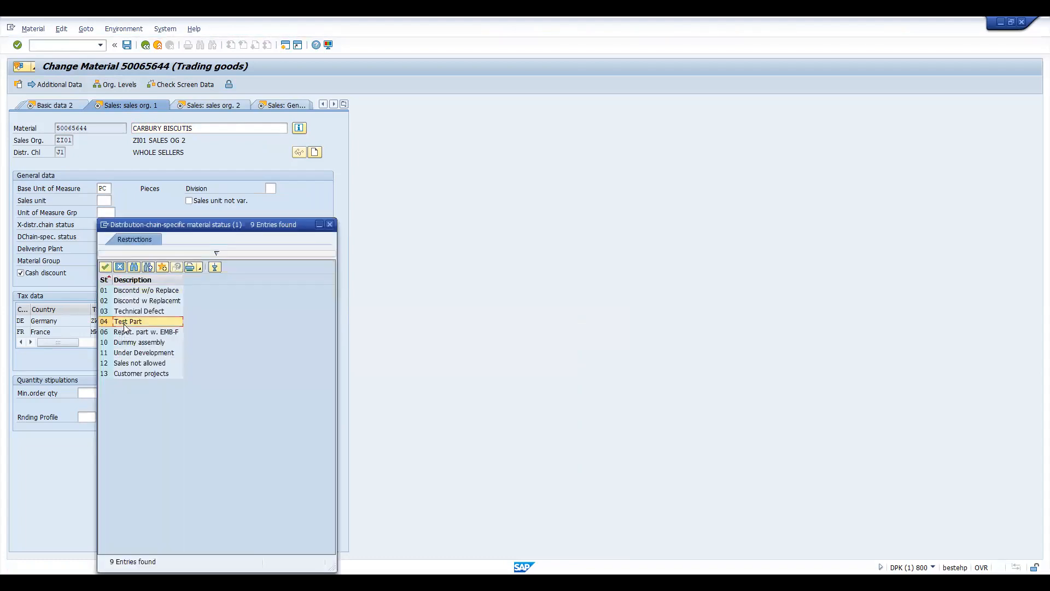
click(128, 311)
click(126, 323)
click(137, 344)
click(136, 354)
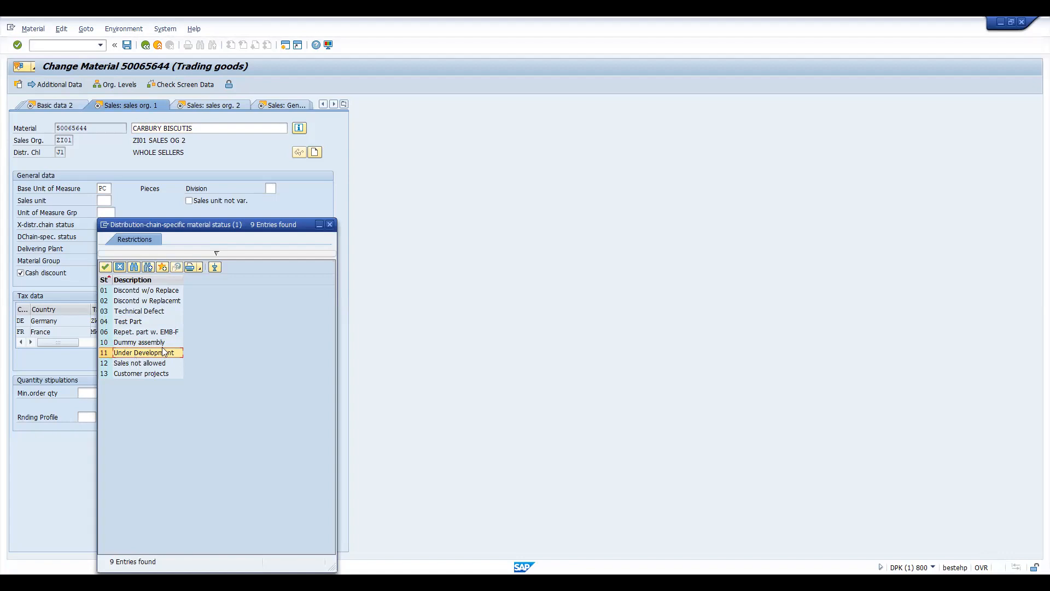
click(141, 365)
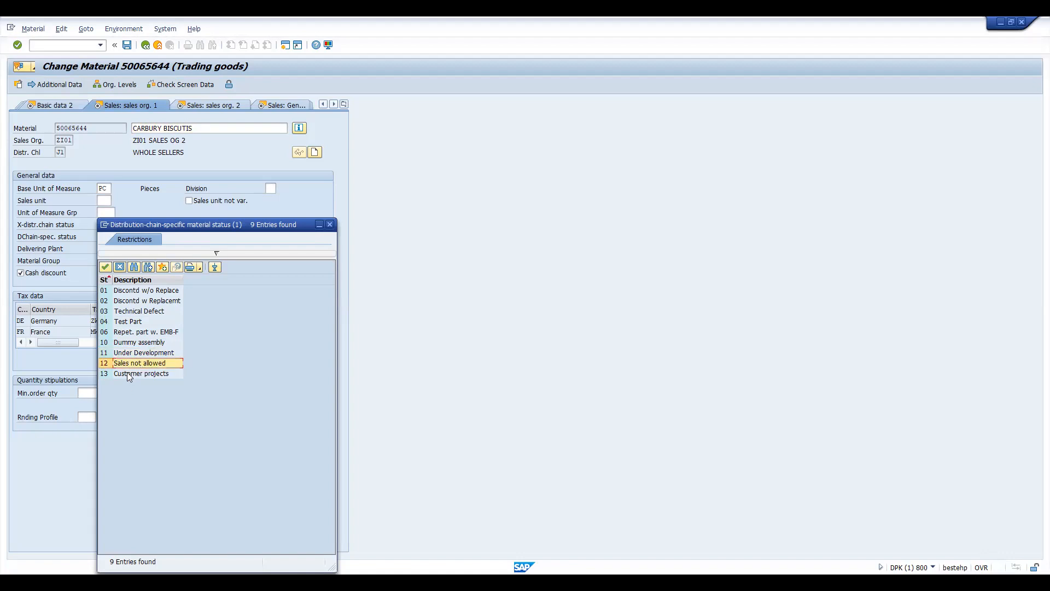
click(119, 376)
click(114, 341)
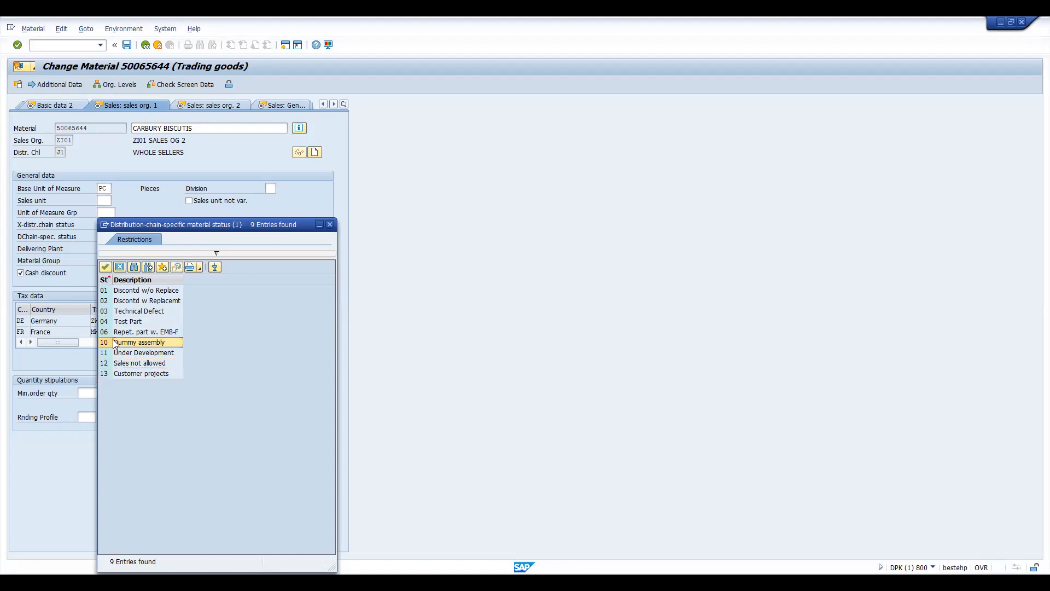
click(116, 331)
click(116, 303)
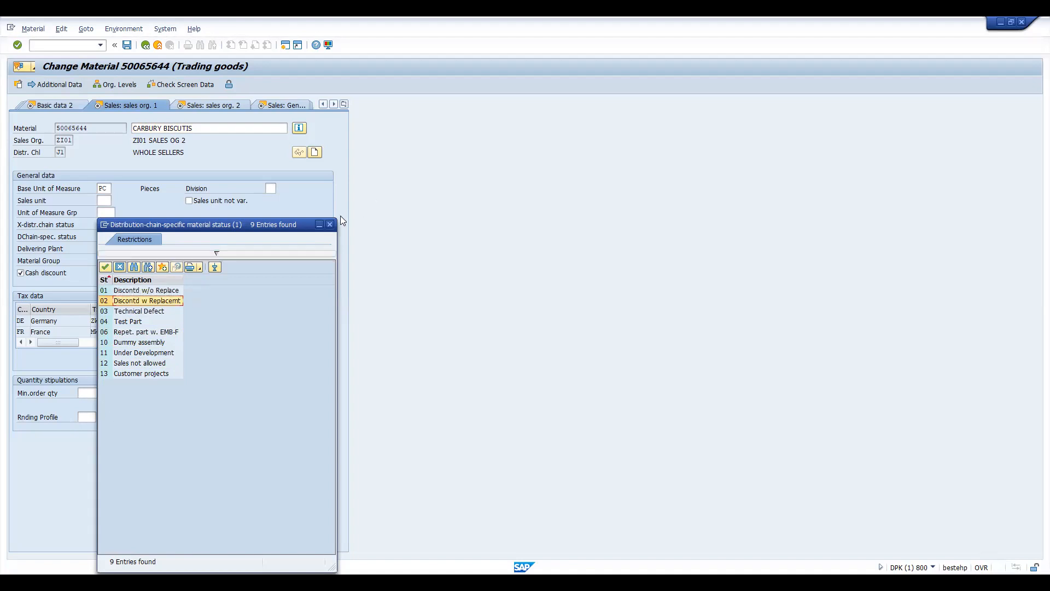
click(329, 225)
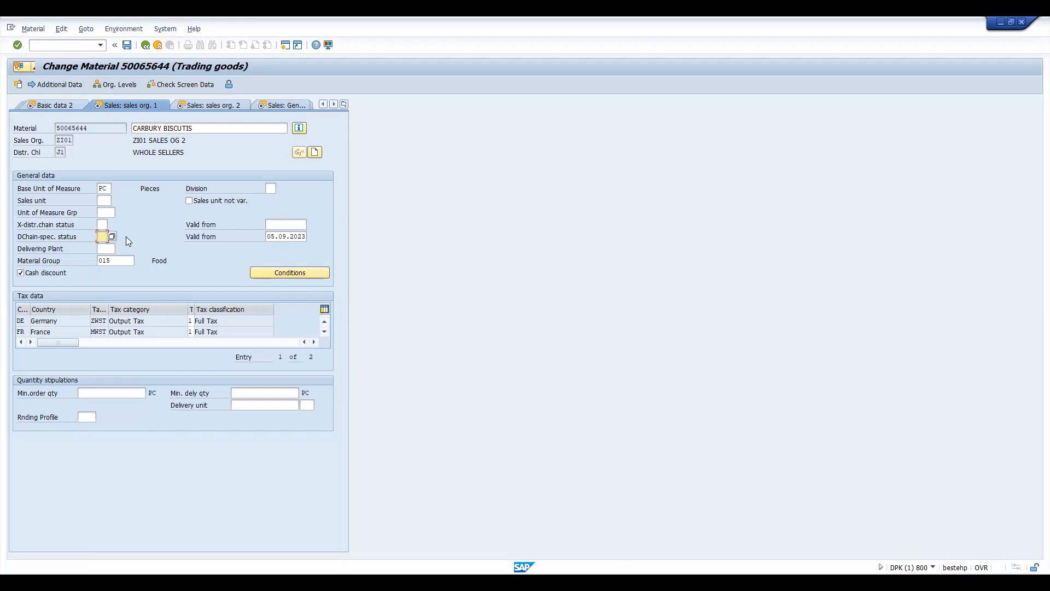
Clear the material's distribution-chain-specific status along with its valid-from date, and save the material
click(102, 225)
click(268, 236)
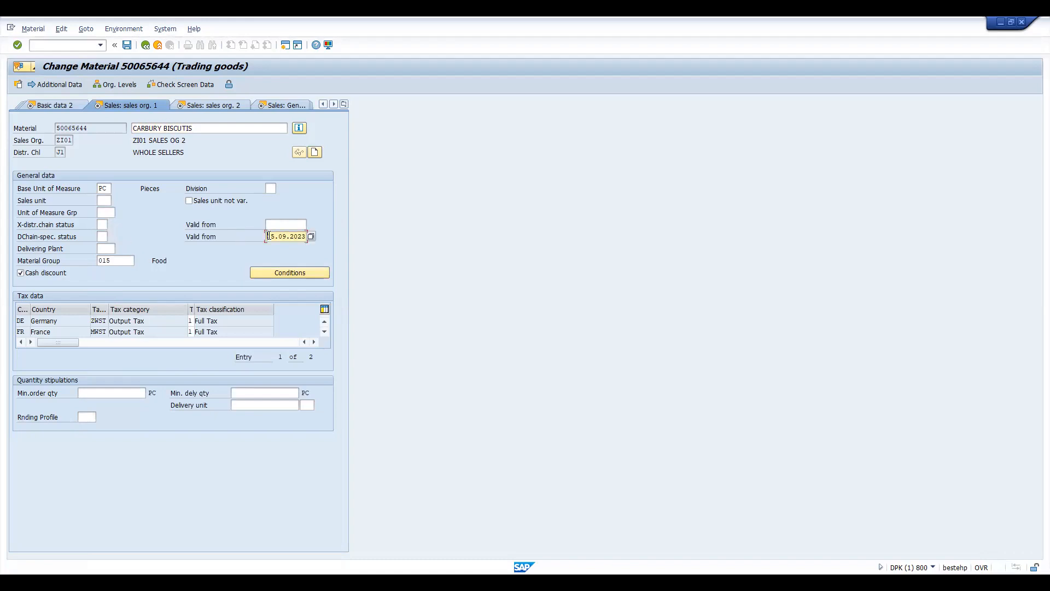
key(Delete)
key(Delete)
key(Delete)
key(Delete)
key(Delete)
key(Delete)
key(Delete)
key(Delete)
key(Delete)
key(Delete)
click(202, 240)
click(127, 46)
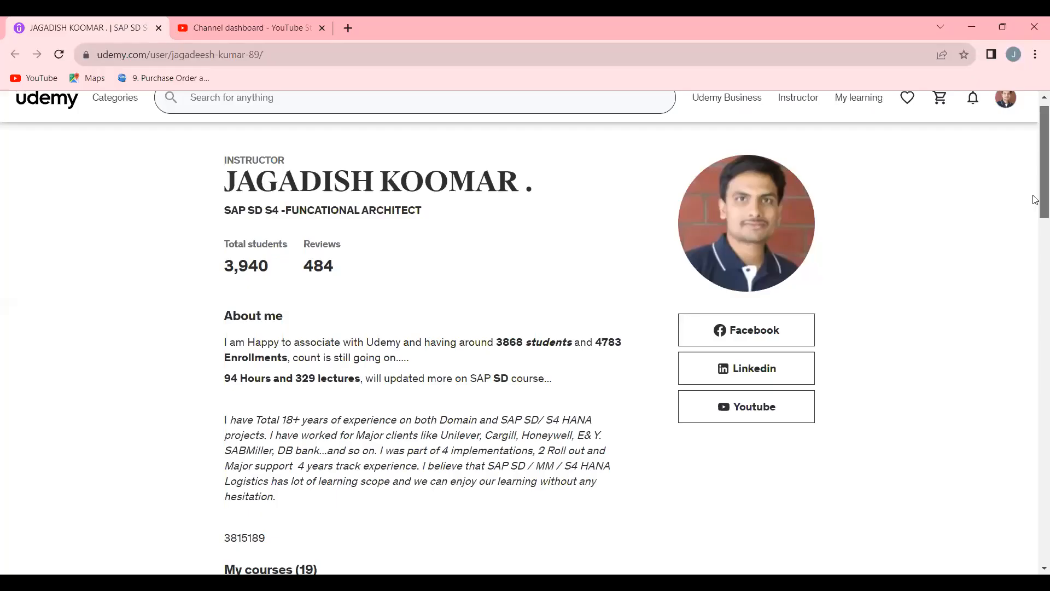
Switch to the web browser and look through both pages of the instructor's course list on Udemy
scroll(1035, 300, down, 7)
drag(1035, 300, 1032, 466)
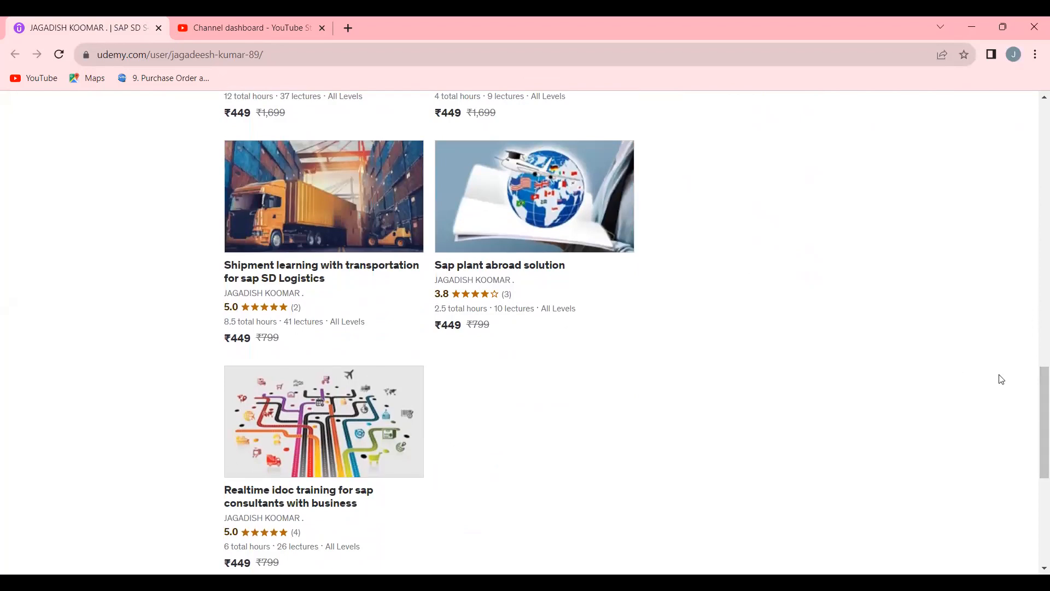
scroll(1033, 413, down, 5)
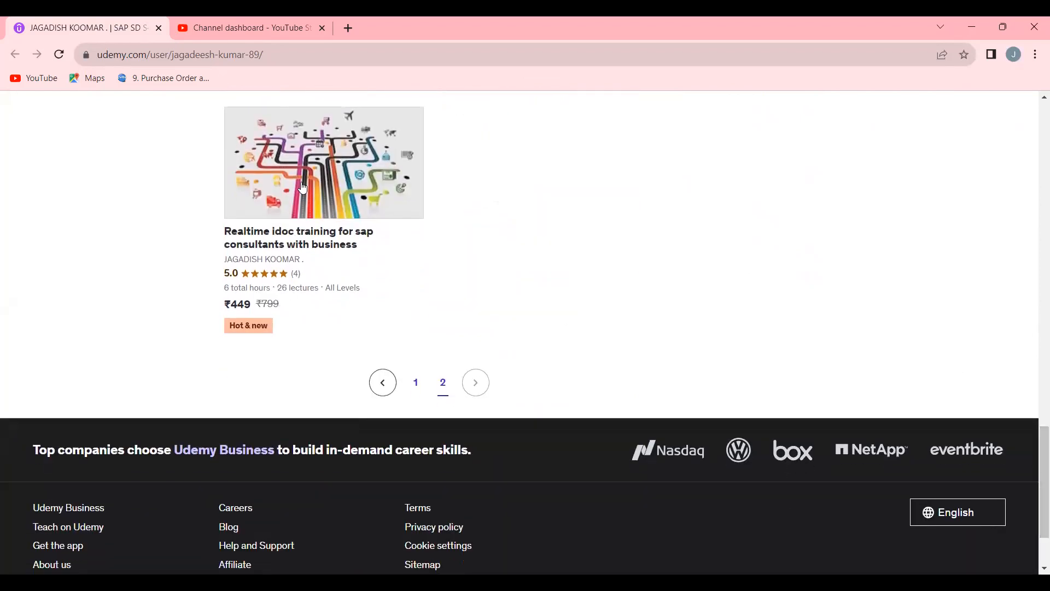
click(415, 386)
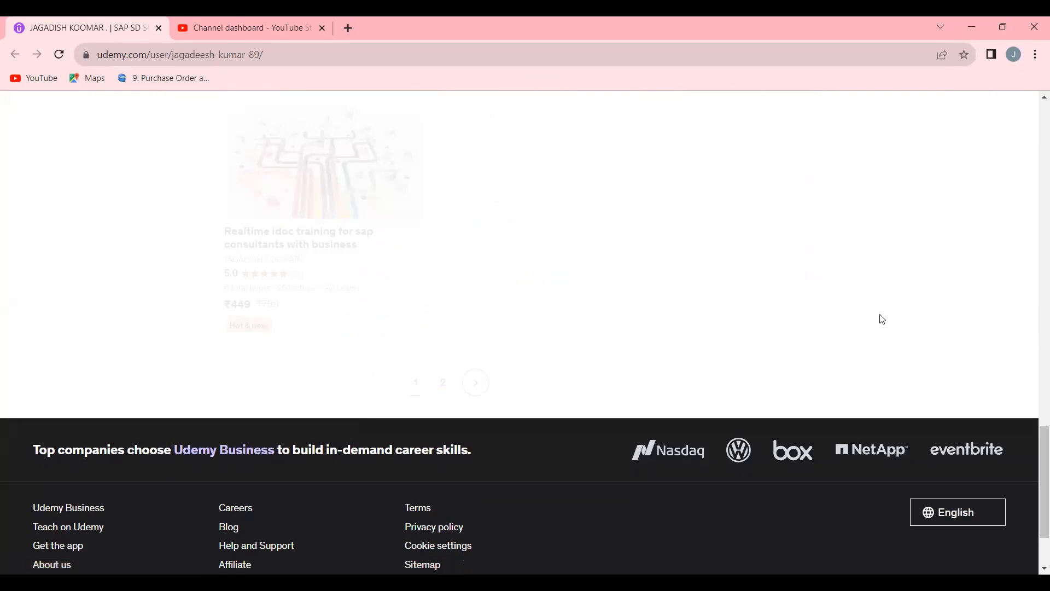
drag(1035, 458, 1036, 360)
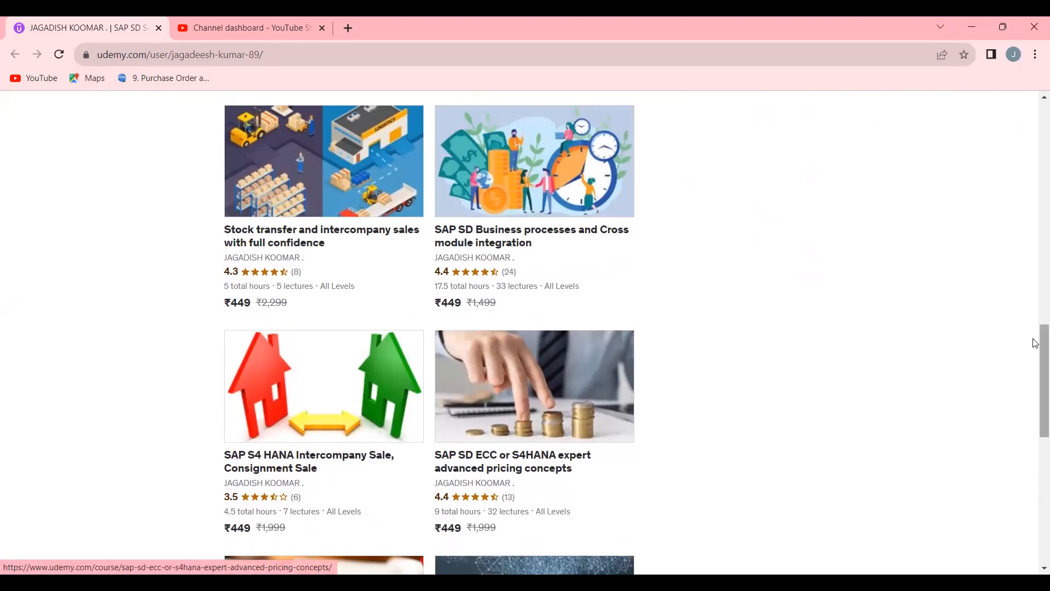
drag(1036, 396, 1035, 269)
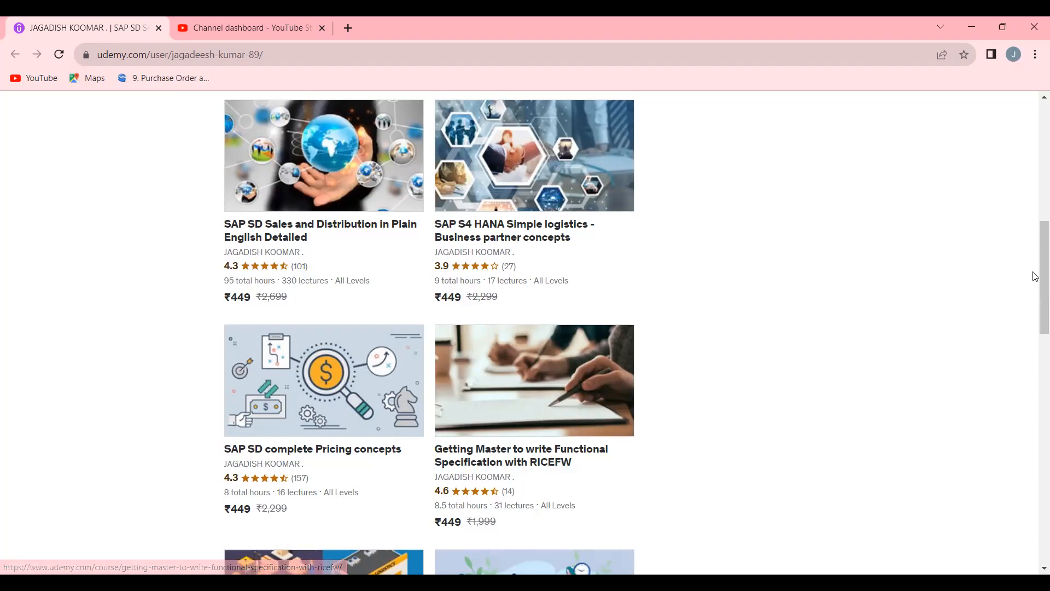
drag(1042, 282, 1042, 323)
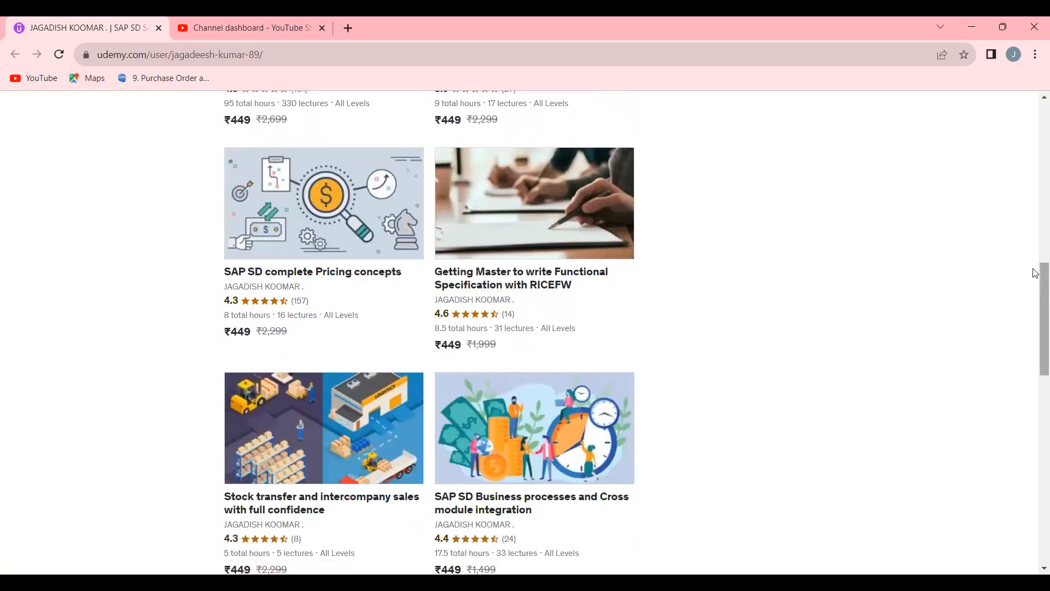
drag(1035, 340, 1035, 487)
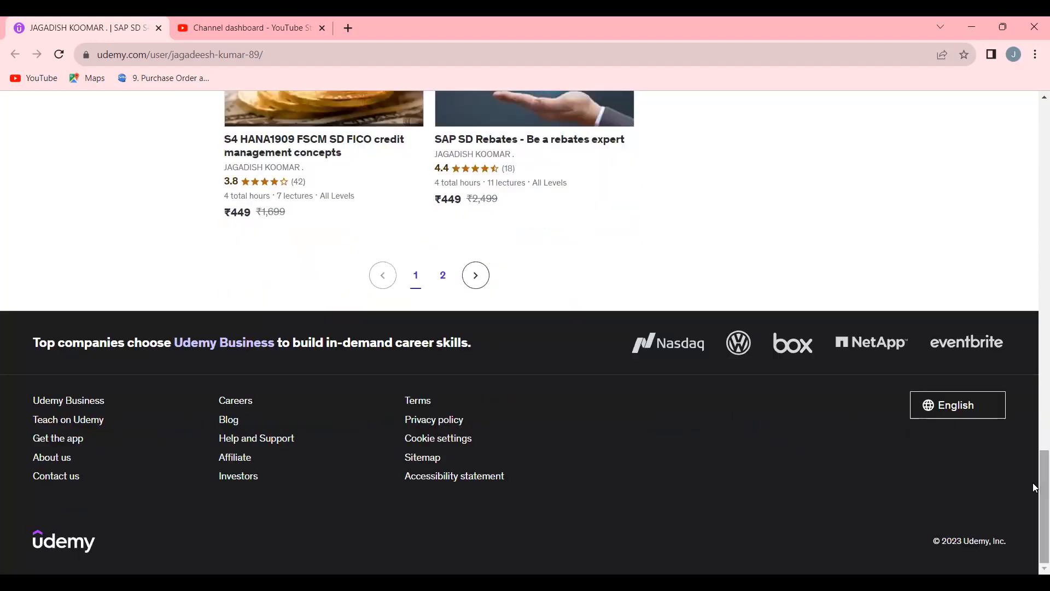
click(443, 277)
drag(1033, 464, 964, 50)
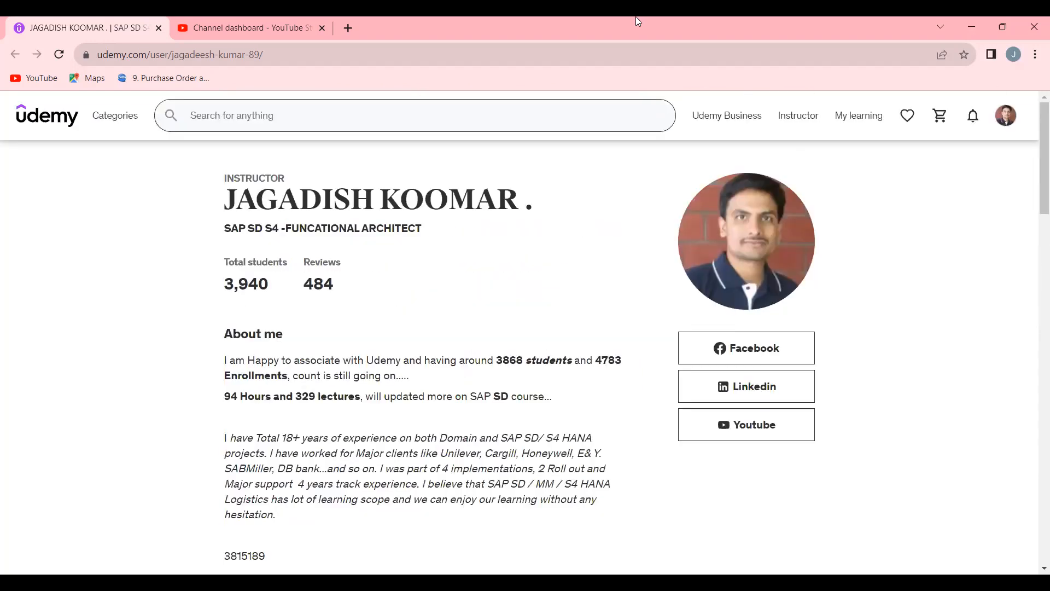